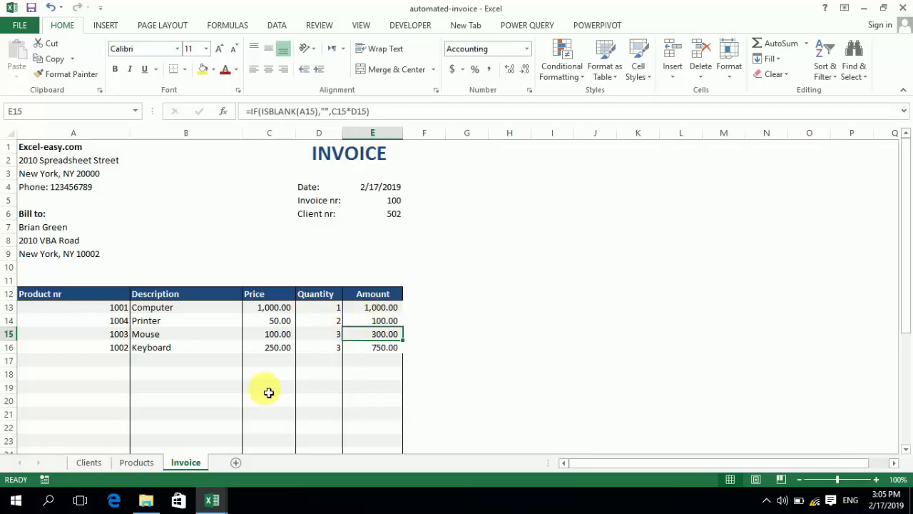
Switch to the Receiveable workbook and examine the invoice number cell and the description lookup cell on the INVOICE sheet
click(219, 498)
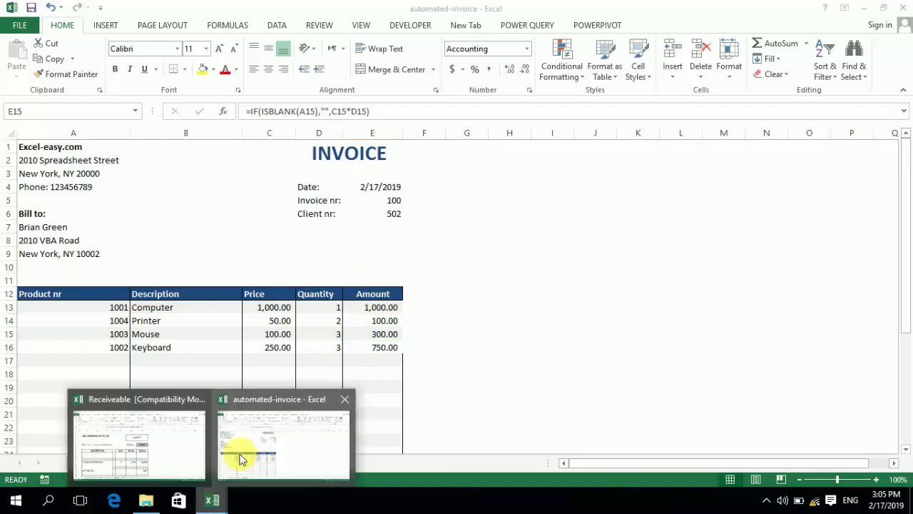
click(167, 451)
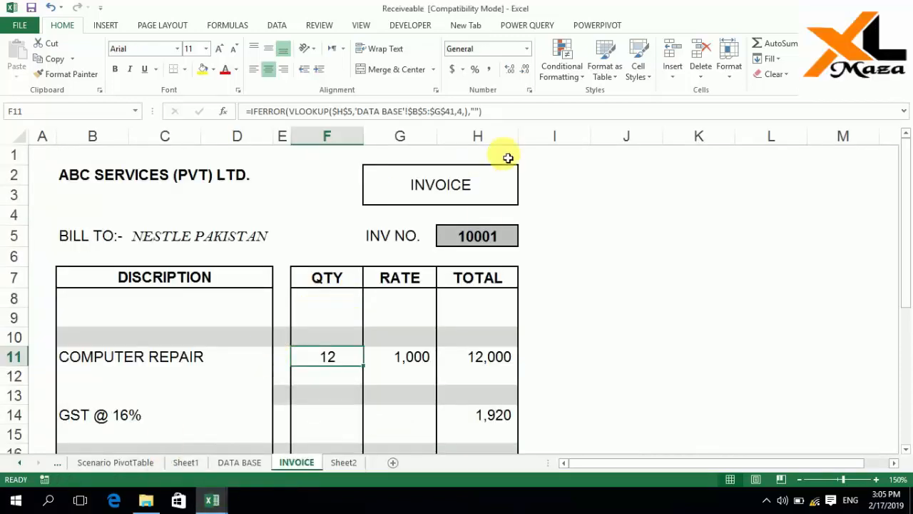
click(473, 241)
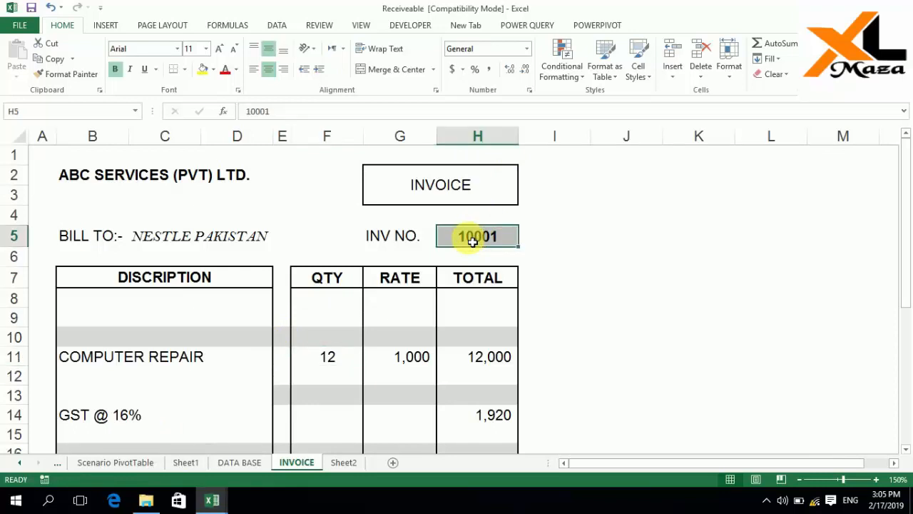
key(Down)
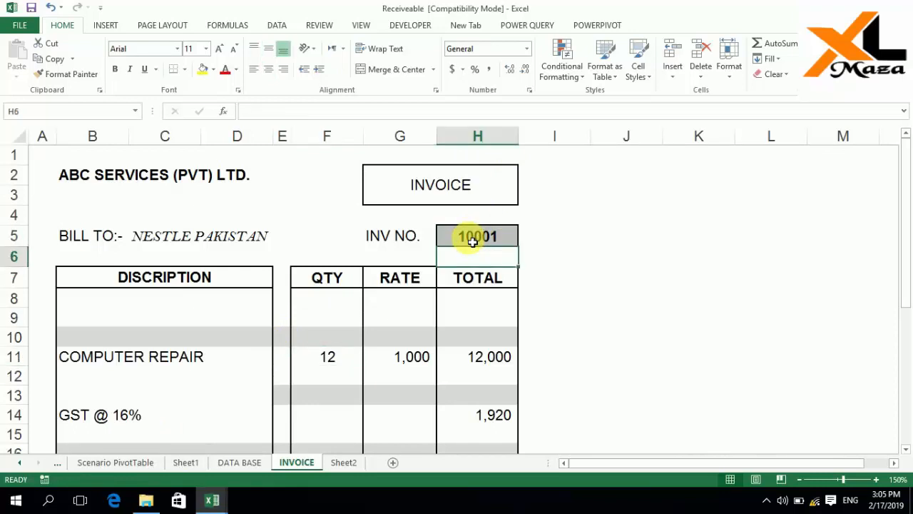
key(Left)
key(Left)
key(Left)
key(Left)
key(Down)
key(Down)
key(Down)
key(Down)
key(Down)
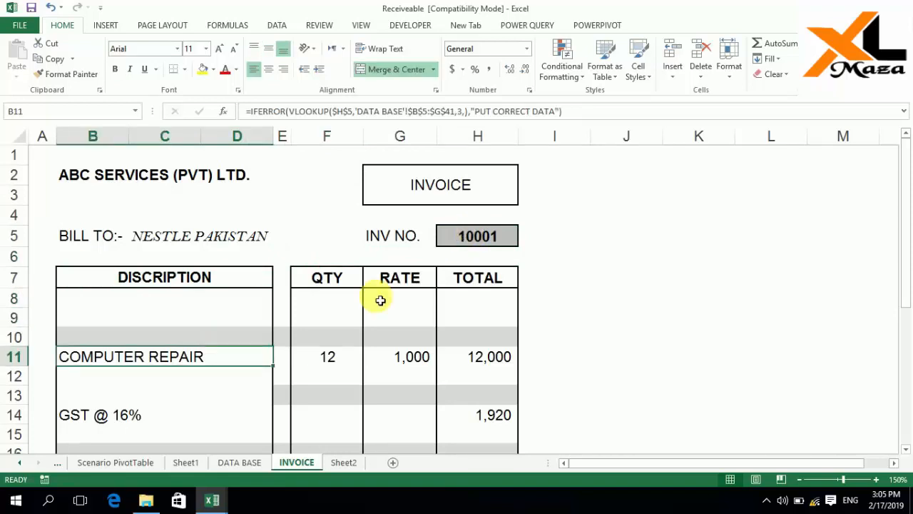
Review the DATA BASE records and inspect the IFERROR/VLOOKUP formula in description cell B11 of the INVOICE sheet
click(240, 462)
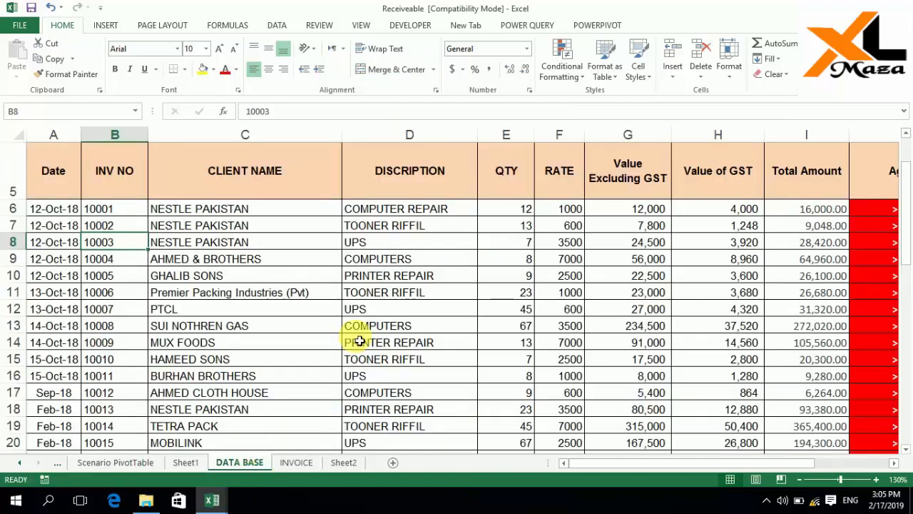
click(297, 463)
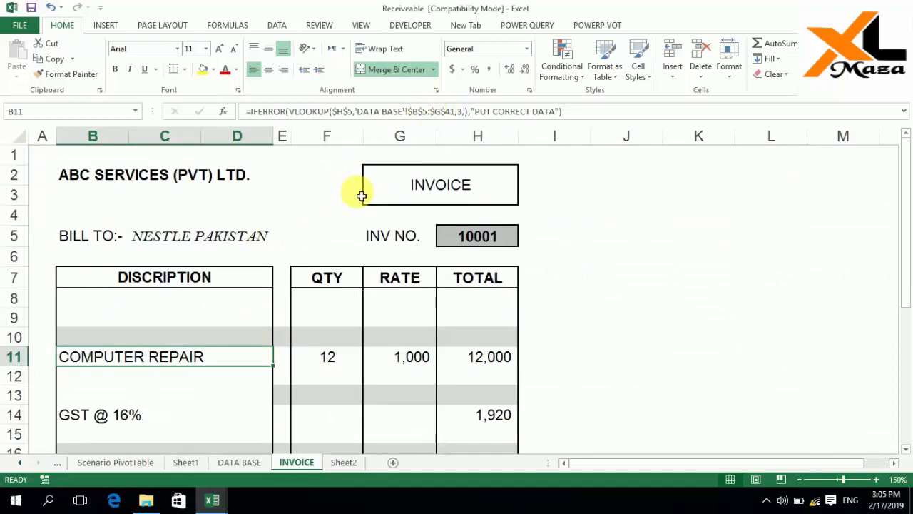
key(F2)
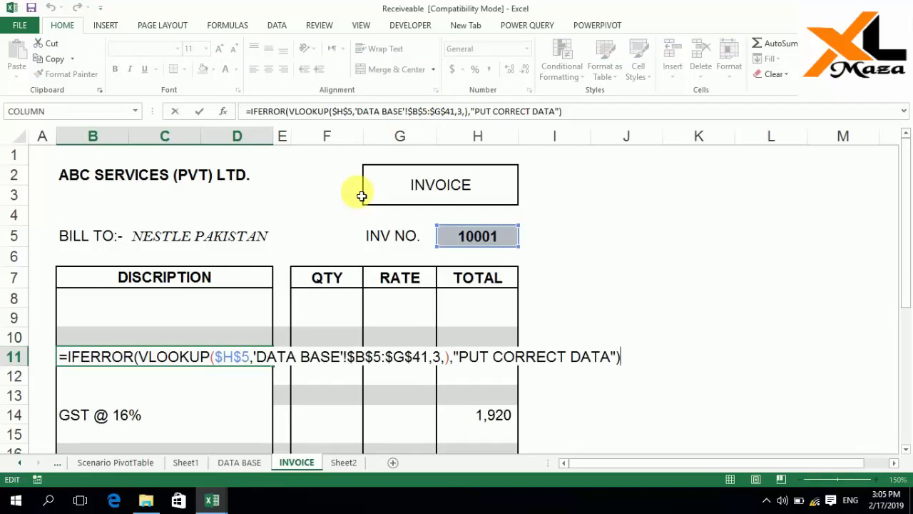
key(Return)
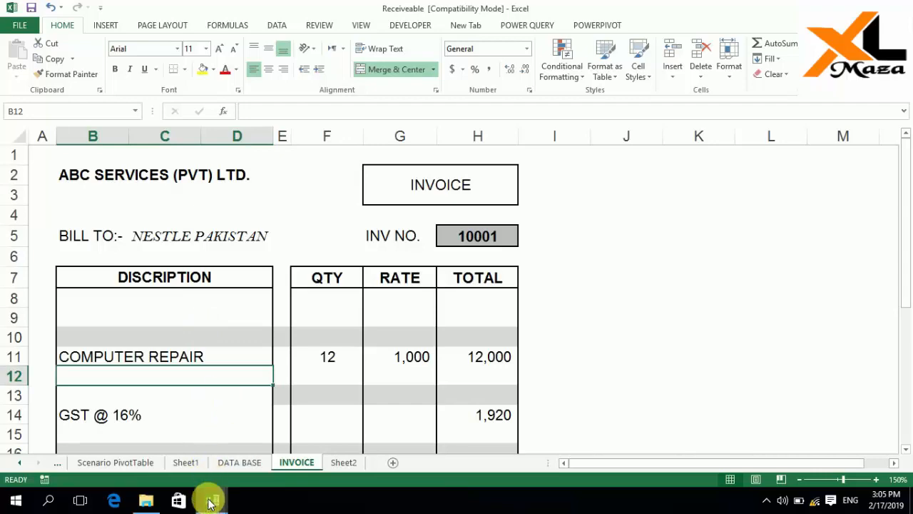
mouse_move(210, 503)
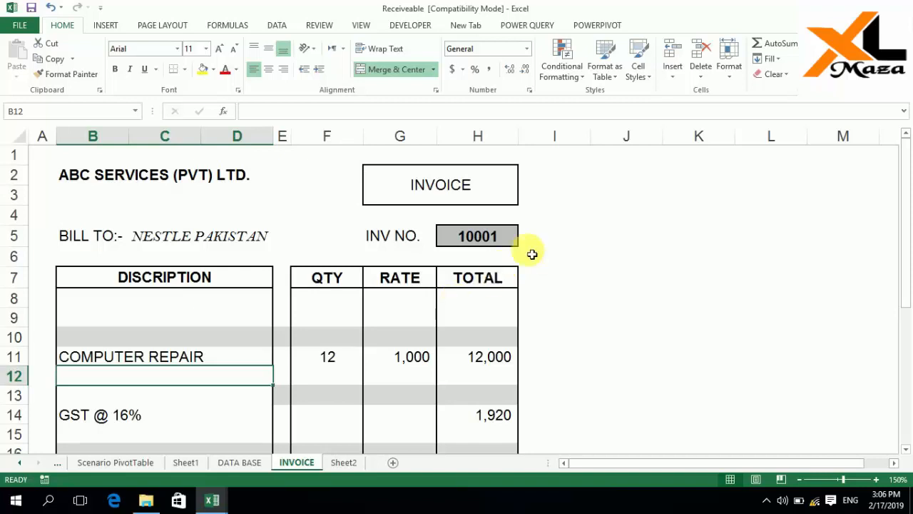
Set the INV NO. in cell H5 of the INVOICE sheet to 10002
click(508, 243)
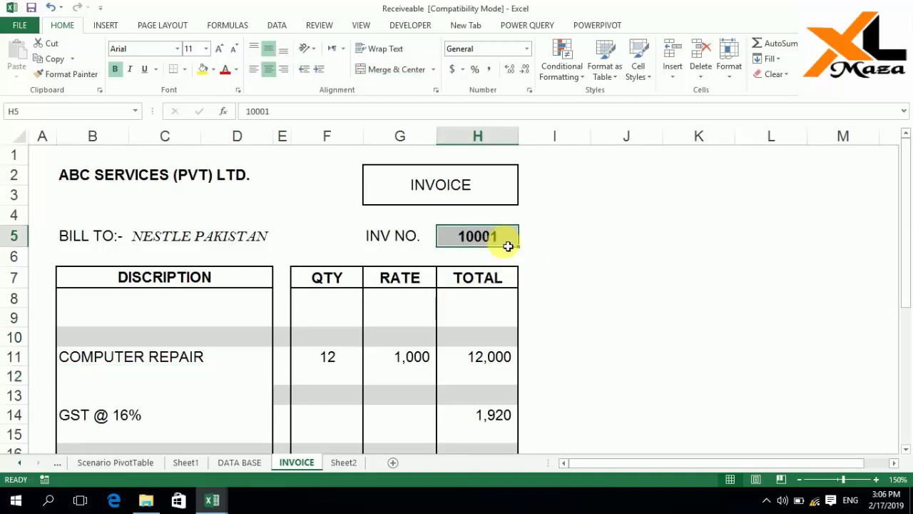
double_click(507, 242)
key(BackSpace)
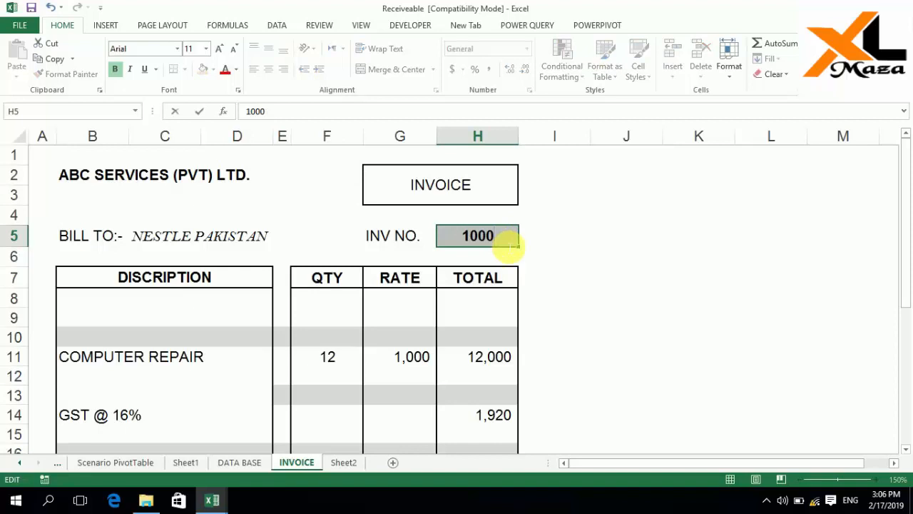
text(2)
key(Return)
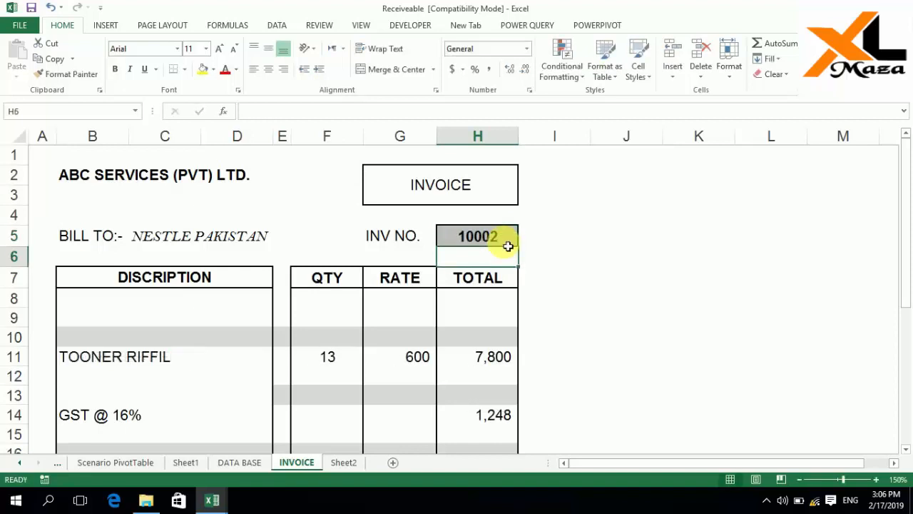
Examine the Bill To and INV NO. cells and the cells around them on the INVOICE sheet
key(Up)
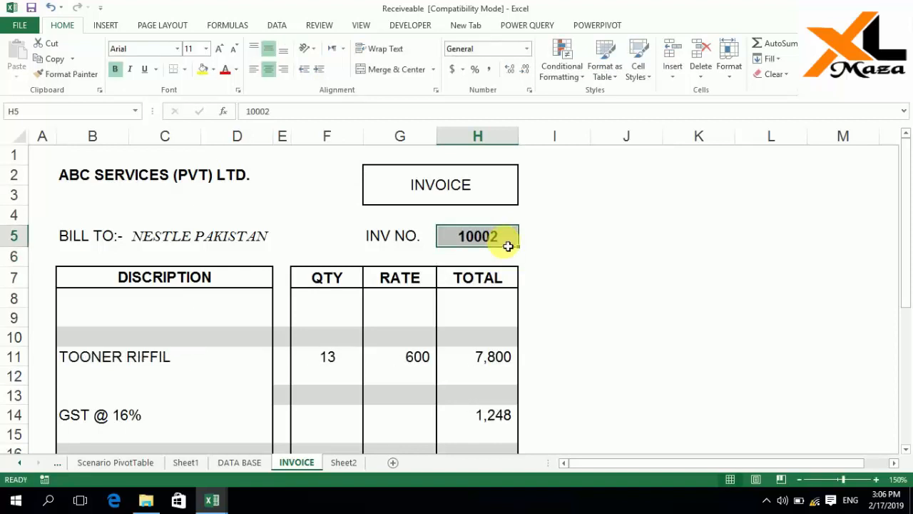
key(Left)
key(Left)
key(Left)
key(Left)
key(Right)
key(Right)
key(Right)
key(Right)
key(Right)
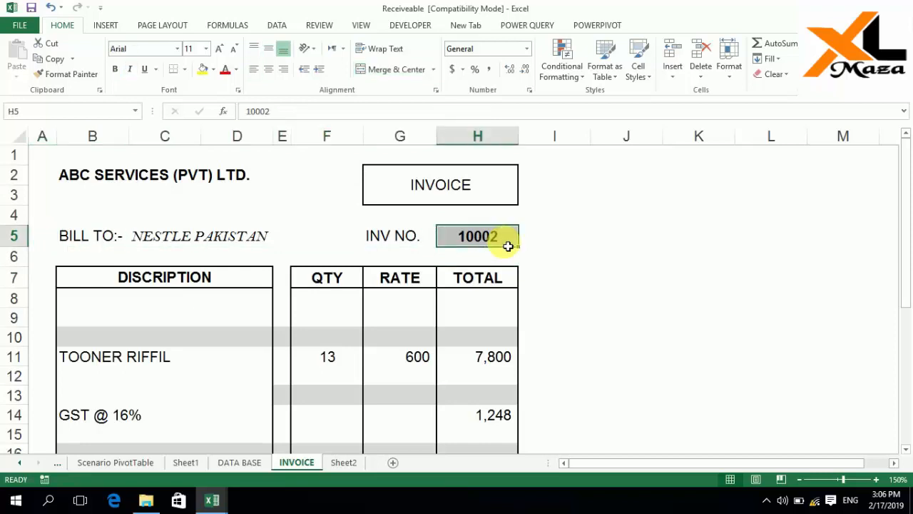
key(Down)
key(Down)
key(Down)
key(Up)
key(Up)
key(Up)
key(Up)
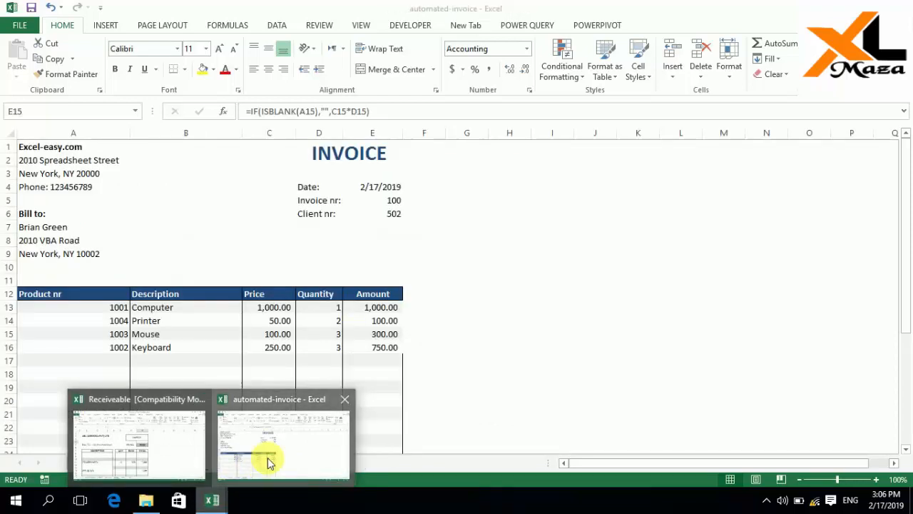
Switch to the automated-invoice workbook and check the Description column's lookup formulas against the Products sheet
click(268, 457)
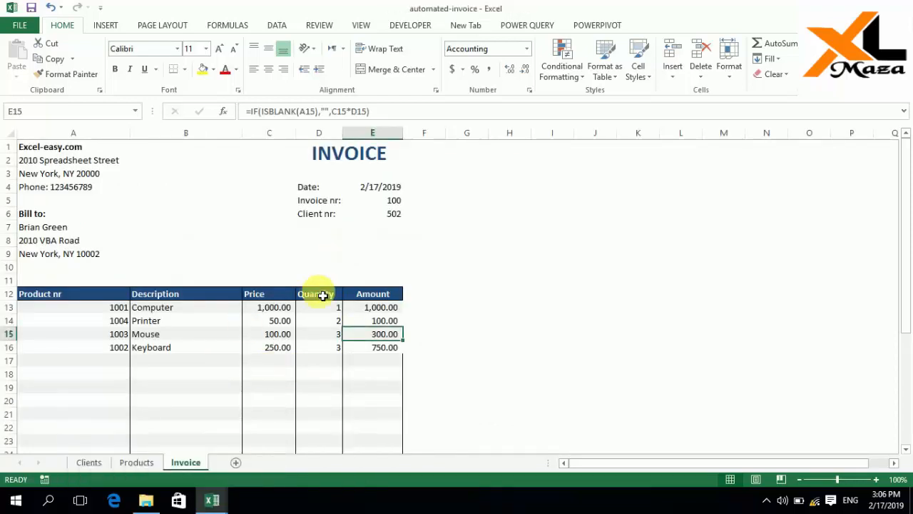
click(339, 240)
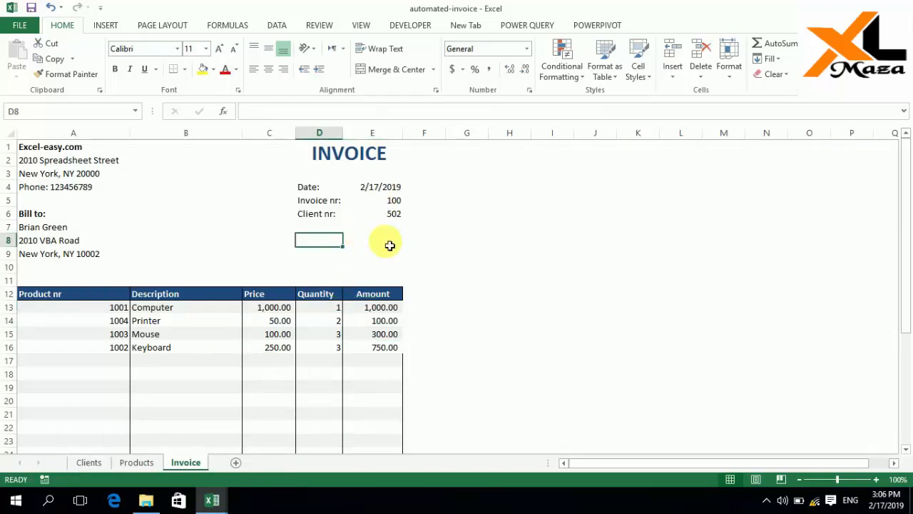
click(119, 308)
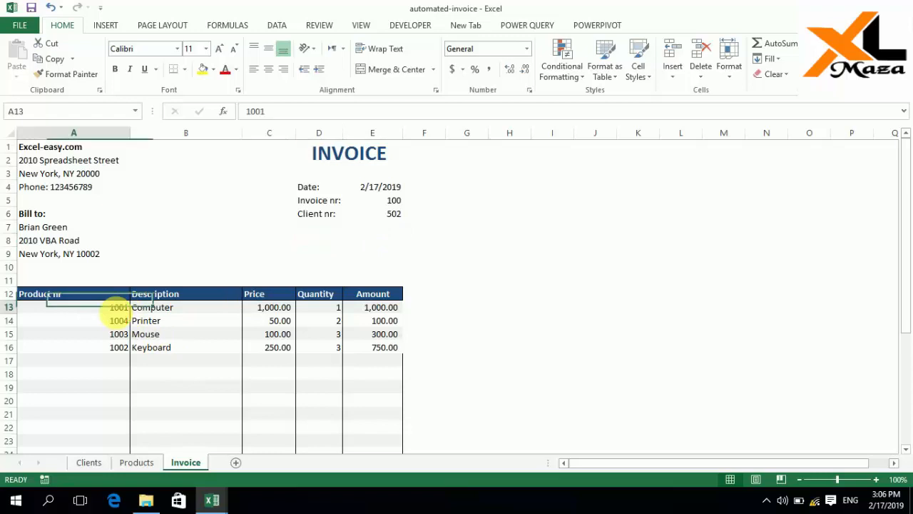
double_click(122, 318)
key(Right)
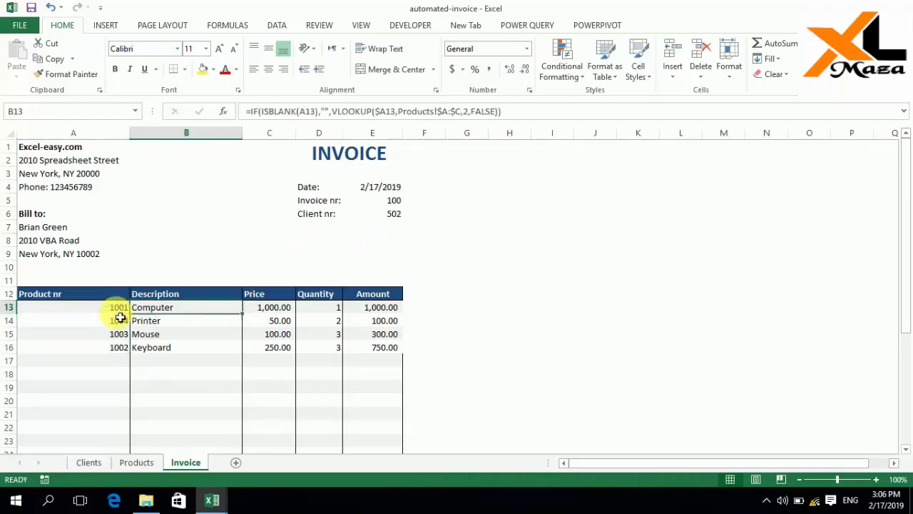
key(Left)
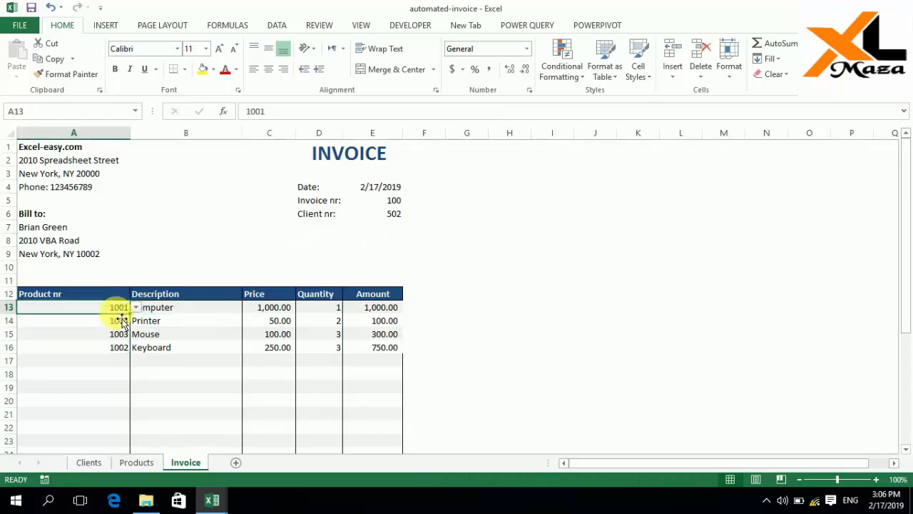
key(Right)
key(ctrl+shift+Down)
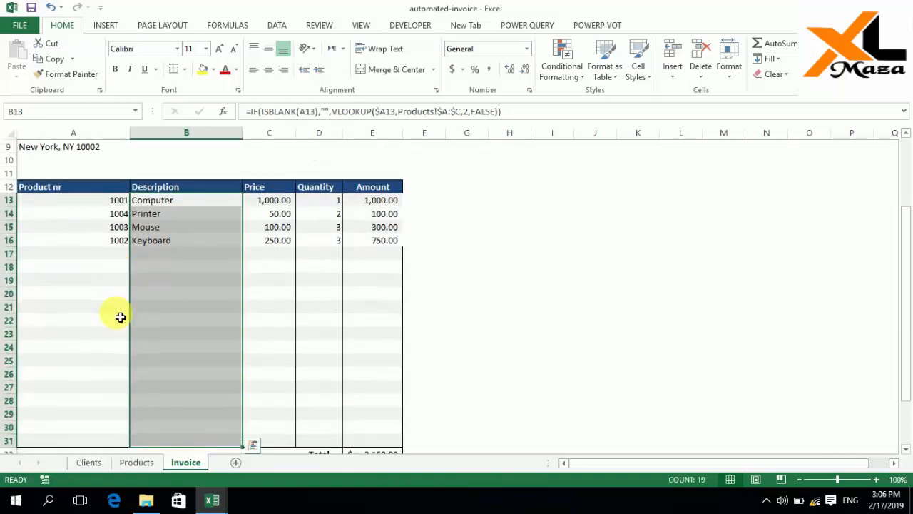
click(136, 463)
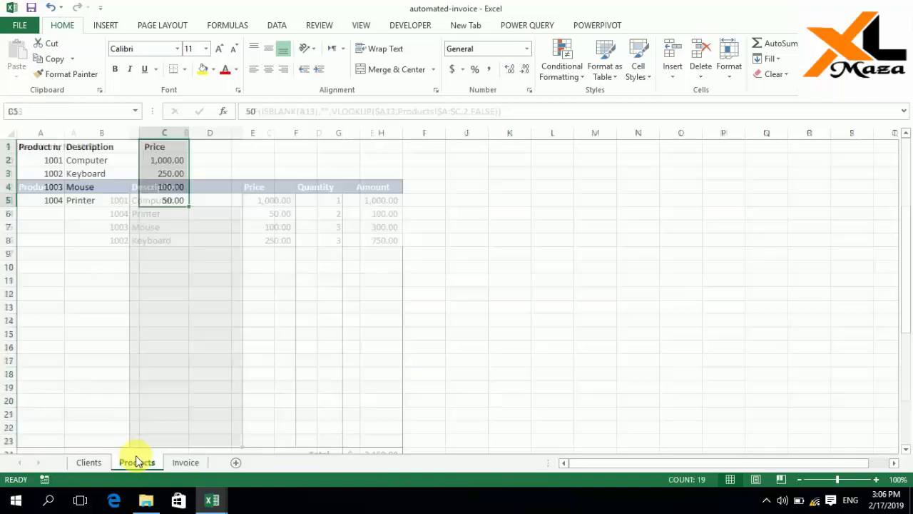
click(179, 467)
key(Up)
key(Up)
key(Up)
key(Up)
key(Up)
key(Up)
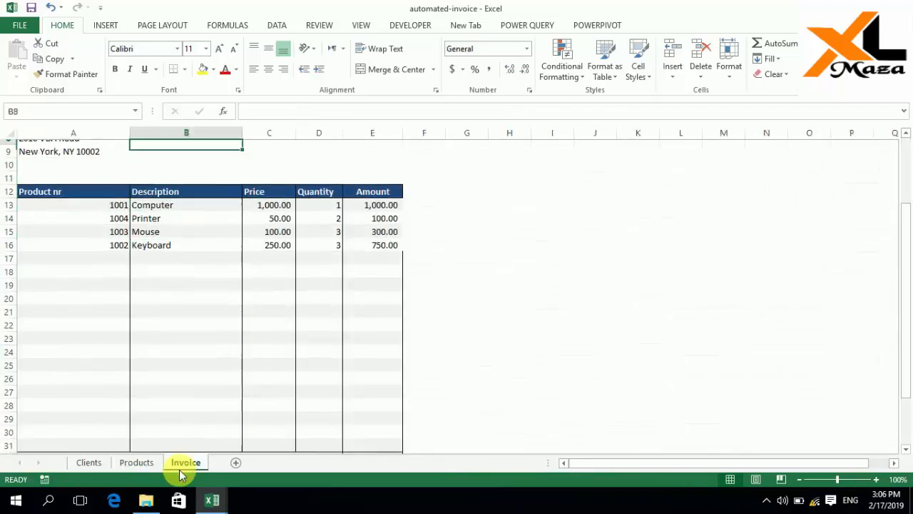
key(Up)
key(Up)
key(Up)
key(Up)
key(Up)
key(Up)
Try product number 1002 in the first invoice line (A13) and replace it with 1003
key(Down)
key(Down)
key(Down)
key(Down)
key(Down)
key(Down)
key(Down)
key(Down)
key(Down)
key(Down)
key(Down)
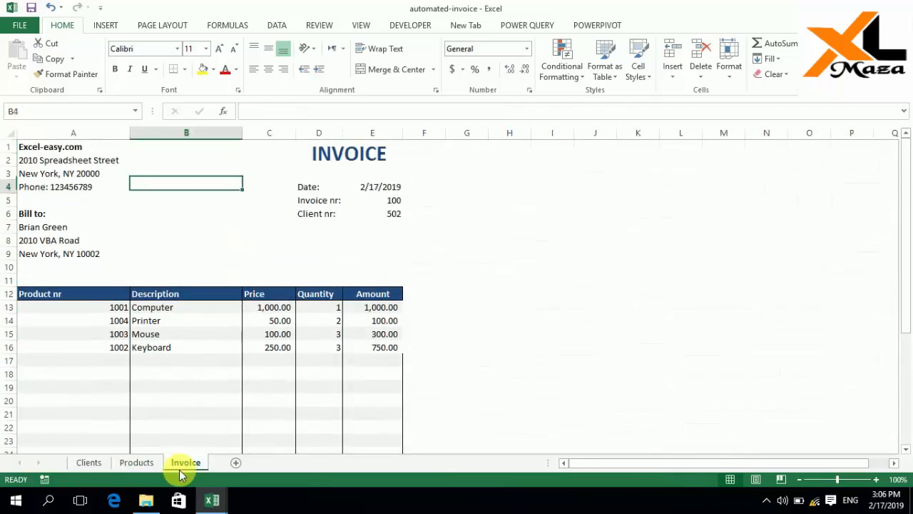
key(Down)
key(Down)
key(Left)
key(Up)
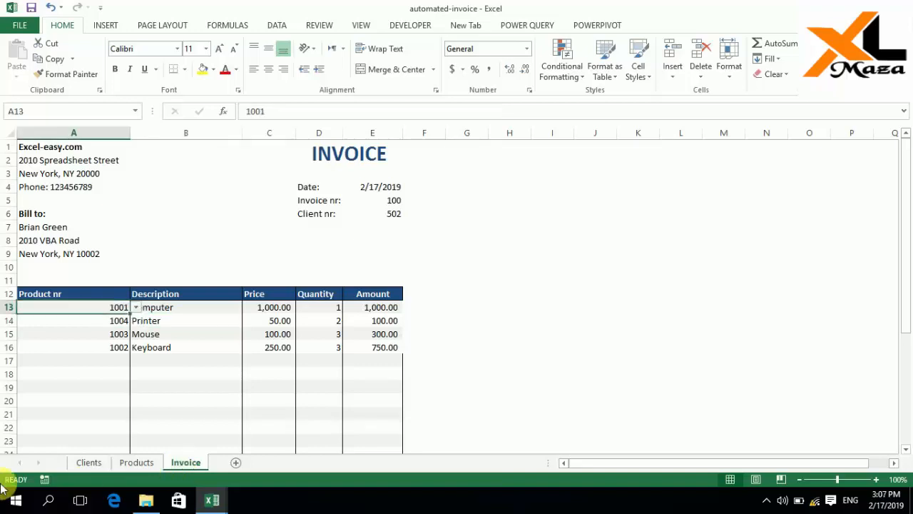
click(136, 307)
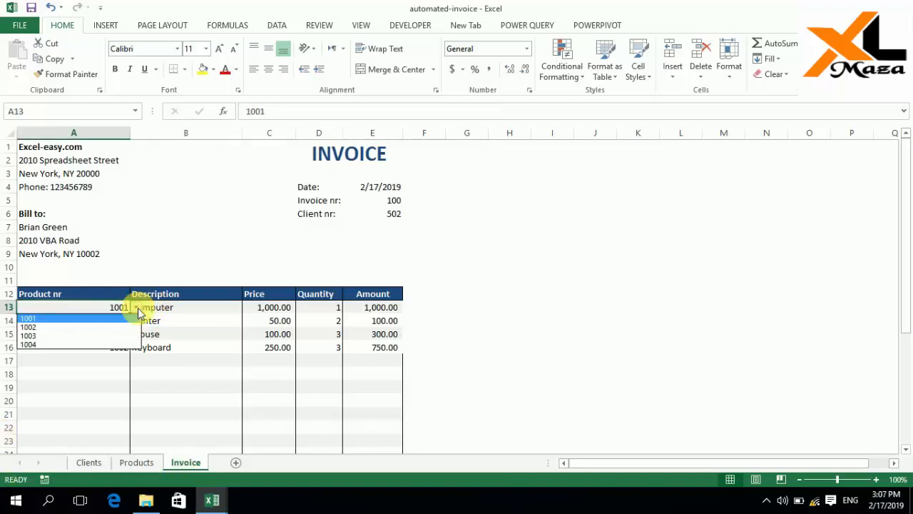
click(91, 326)
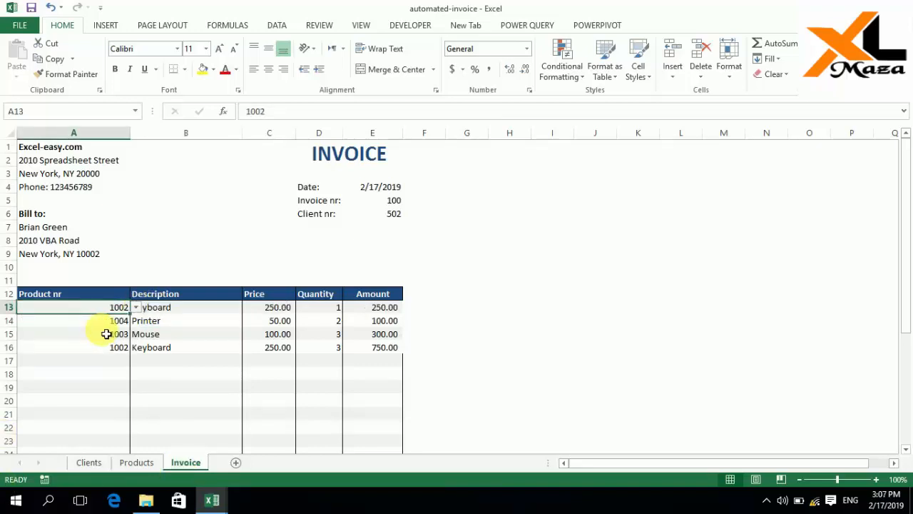
click(136, 307)
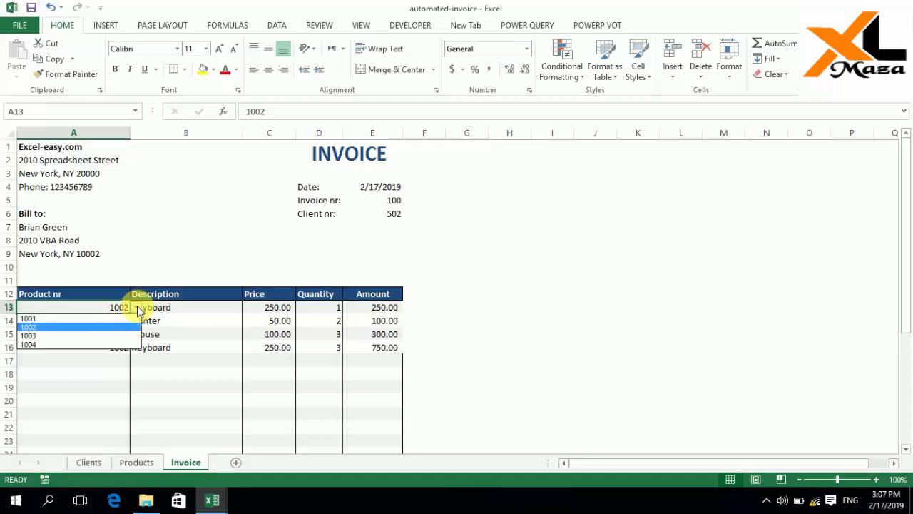
click(103, 335)
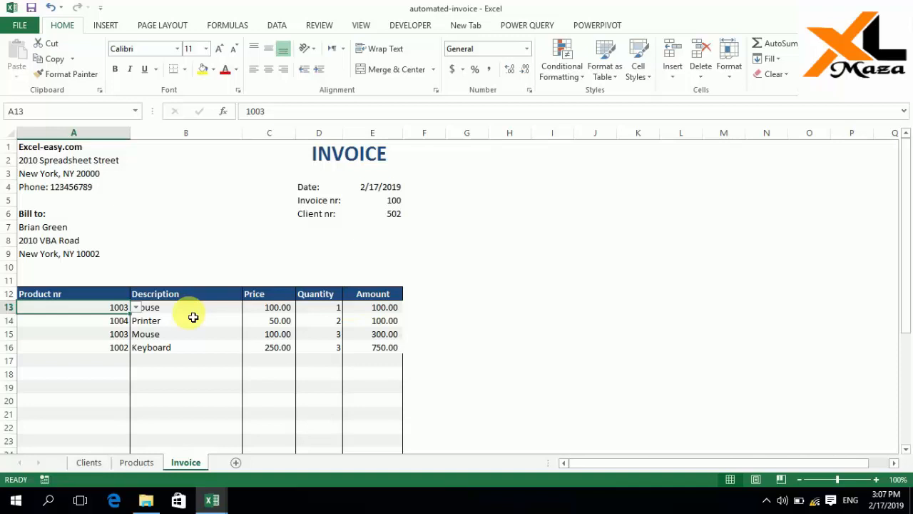
Pick the third listed client number for the invoice in cell E6
click(401, 214)
click(408, 214)
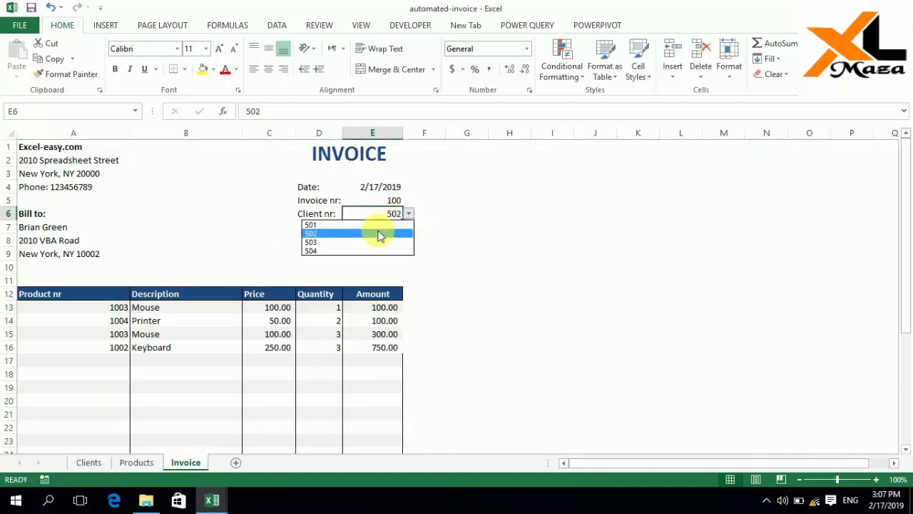
click(376, 242)
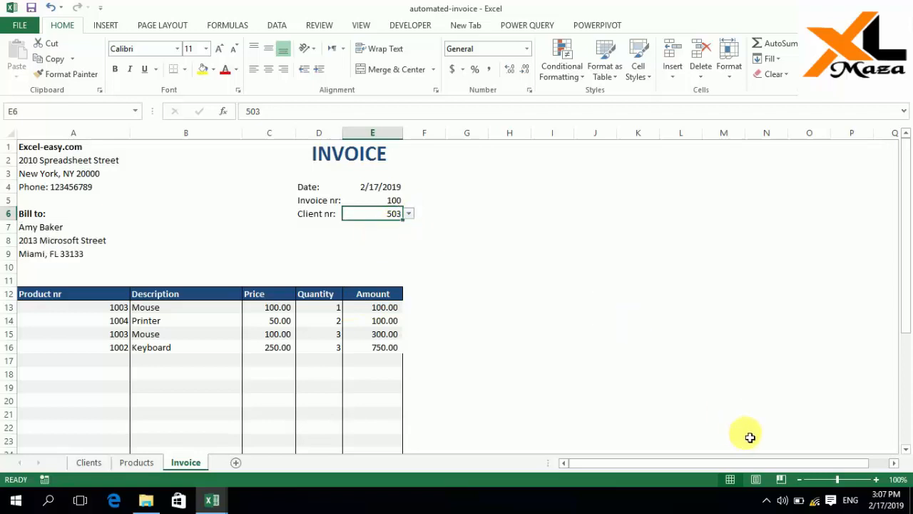
Change the invoice's client number in cell E6 to the second one listed
click(843, 479)
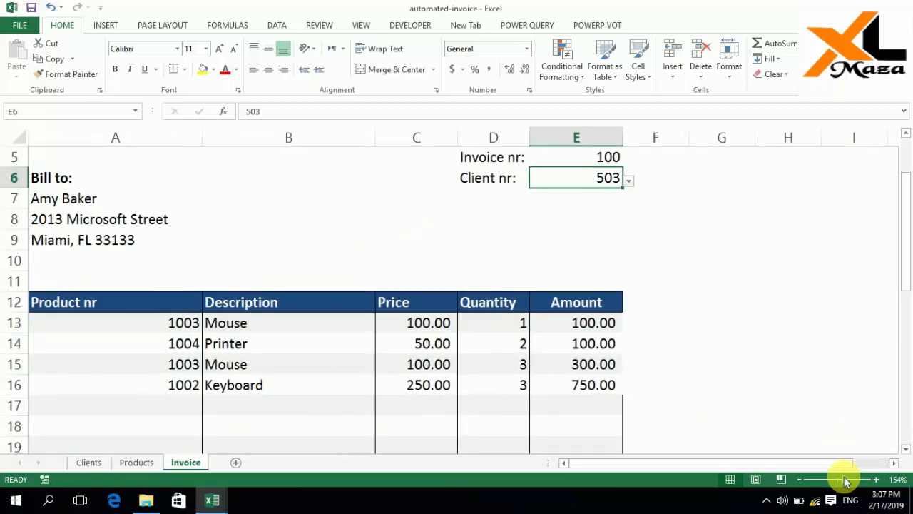
click(630, 184)
click(579, 208)
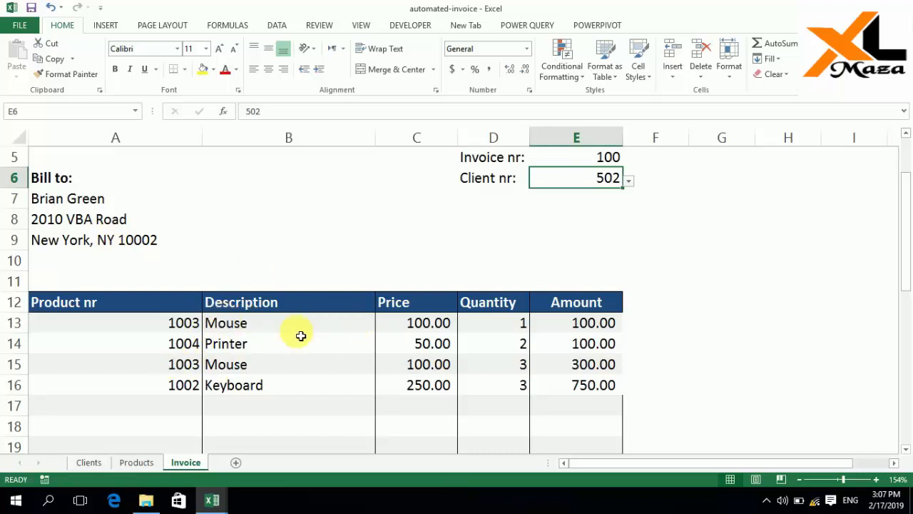
Define the named range pn for the product numbers in A2:A5 of the Products sheet
click(189, 324)
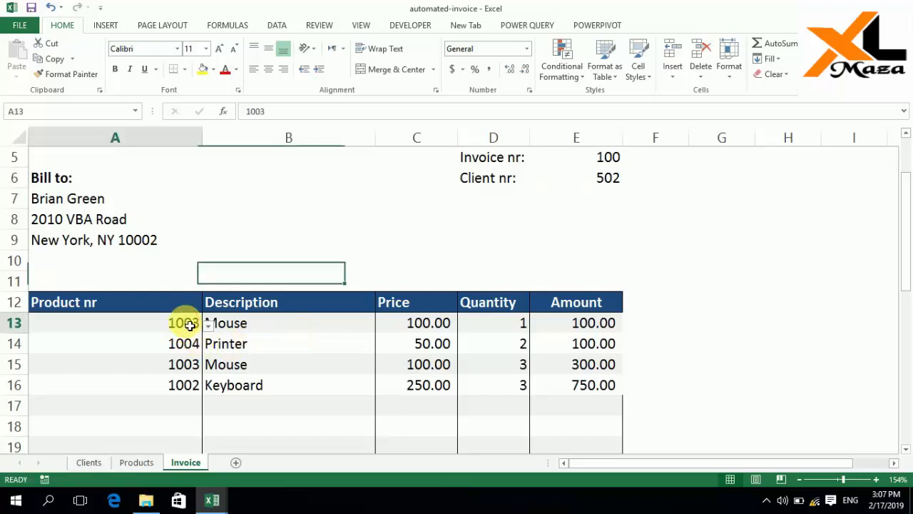
click(138, 463)
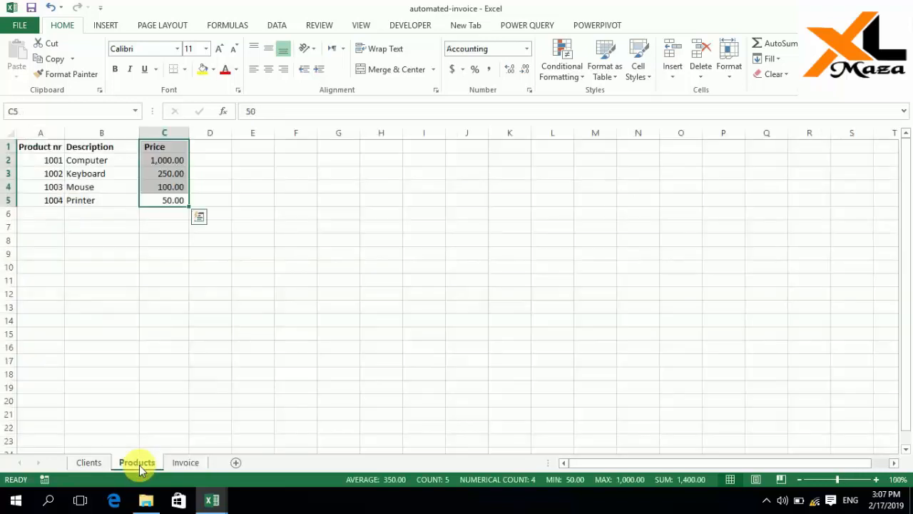
key(Left)
key(Left)
key(Up)
key(Up)
key(Up)
key(Up)
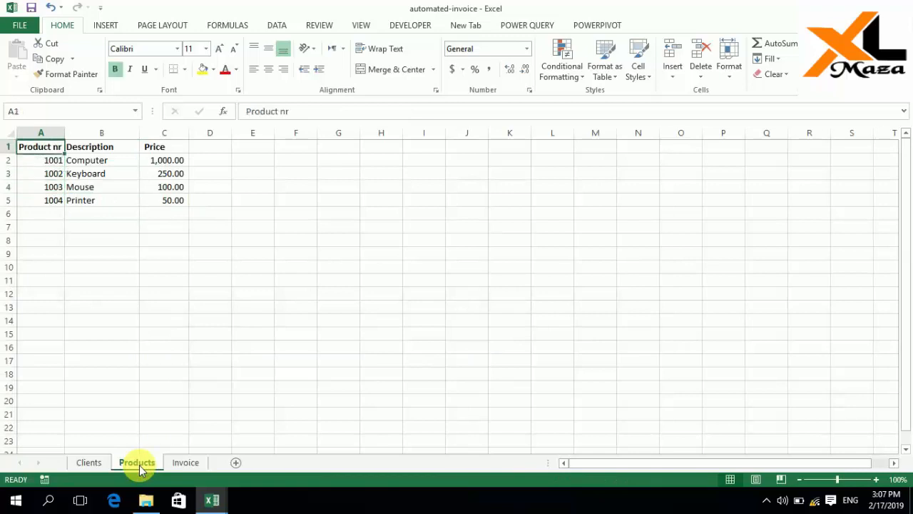
key(Down)
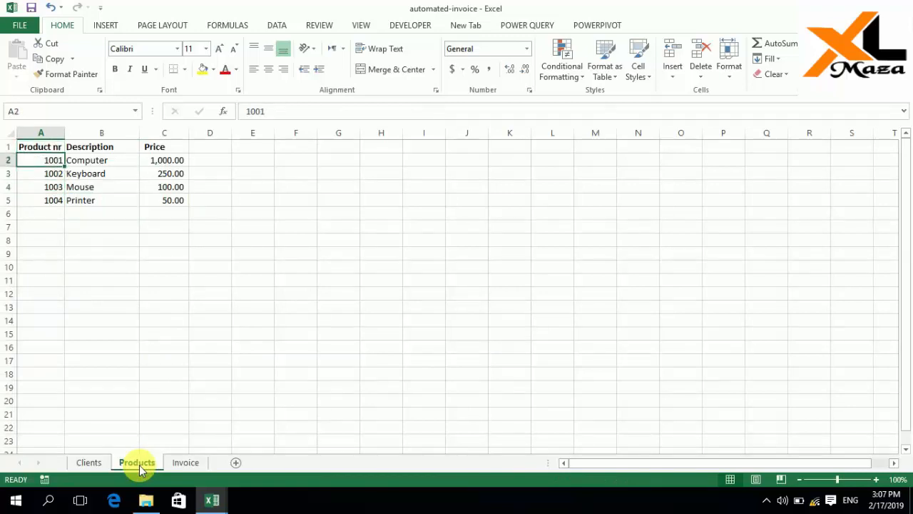
key(ctrl+shift+Down)
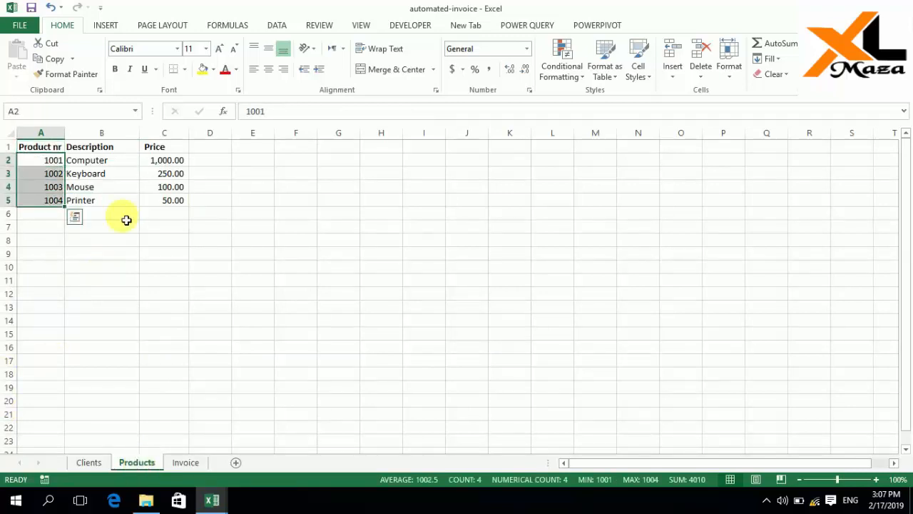
click(114, 110)
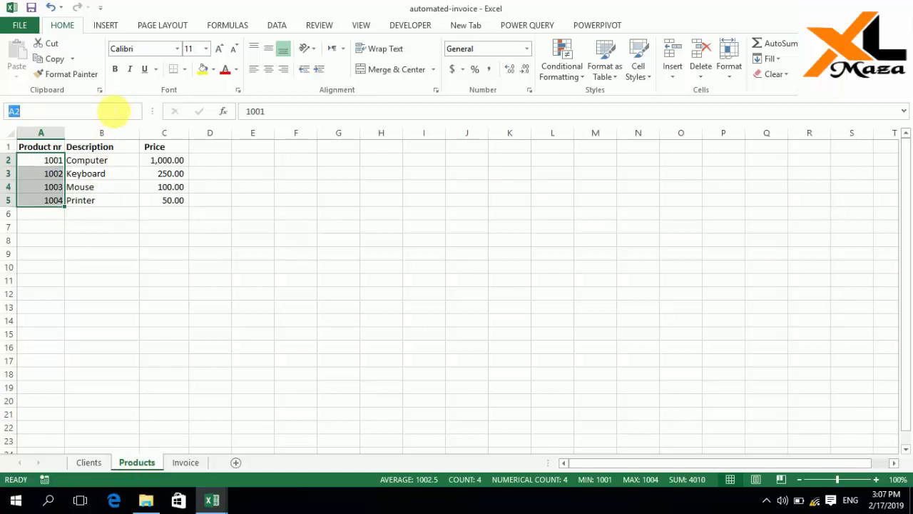
text(pn)
key(Return)
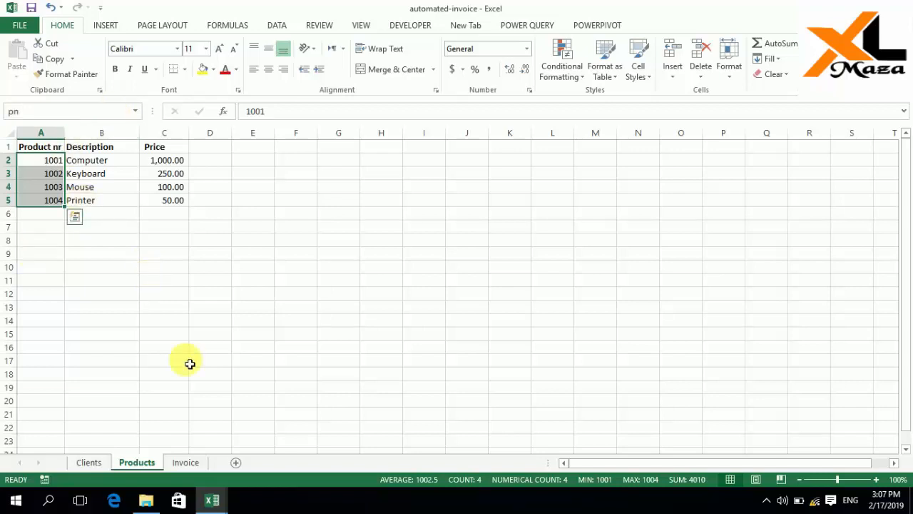
Open the data validation settings for cell A13 of the Invoice sheet and allow List entries
click(185, 462)
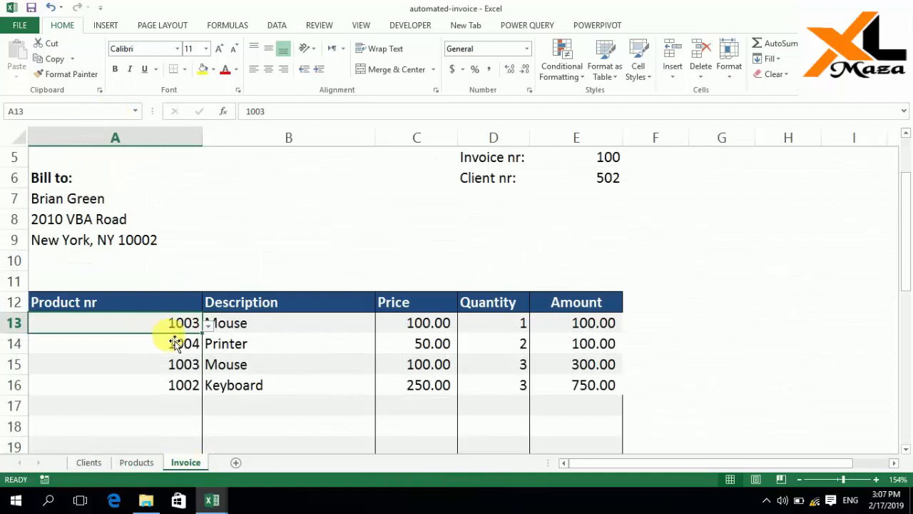
click(278, 26)
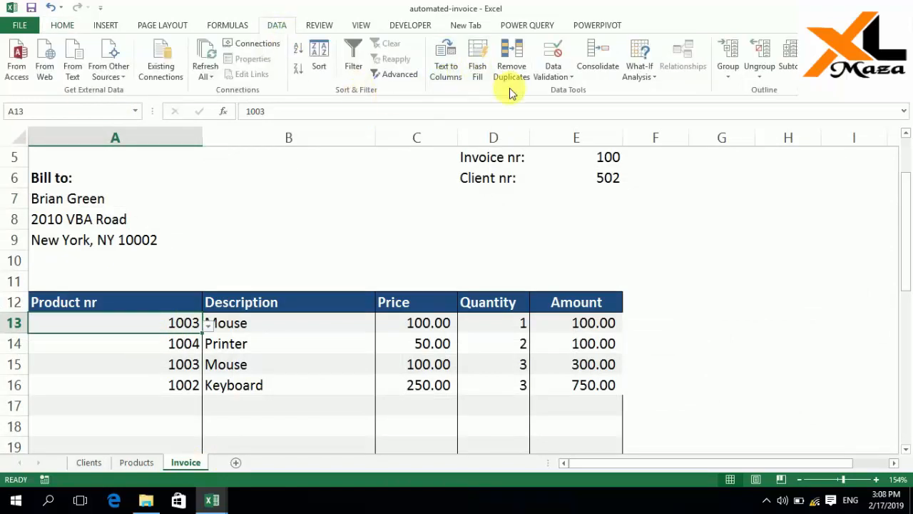
click(545, 81)
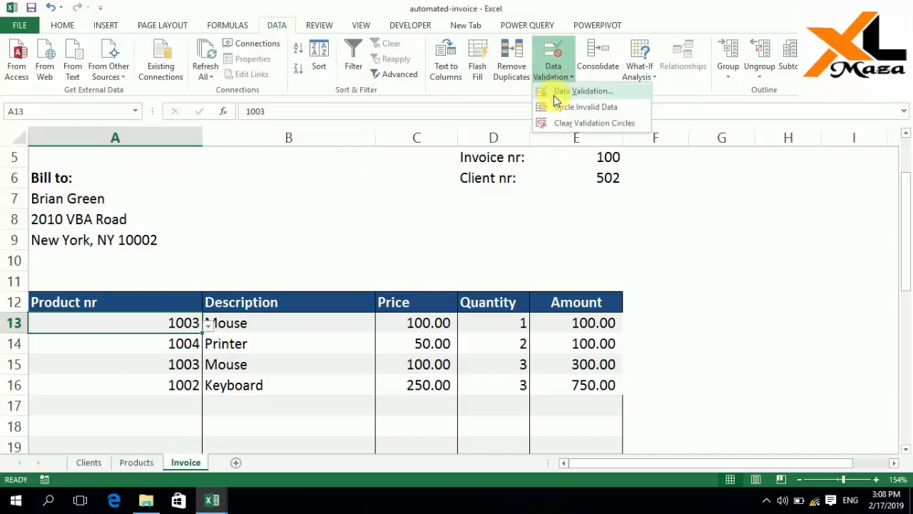
click(560, 91)
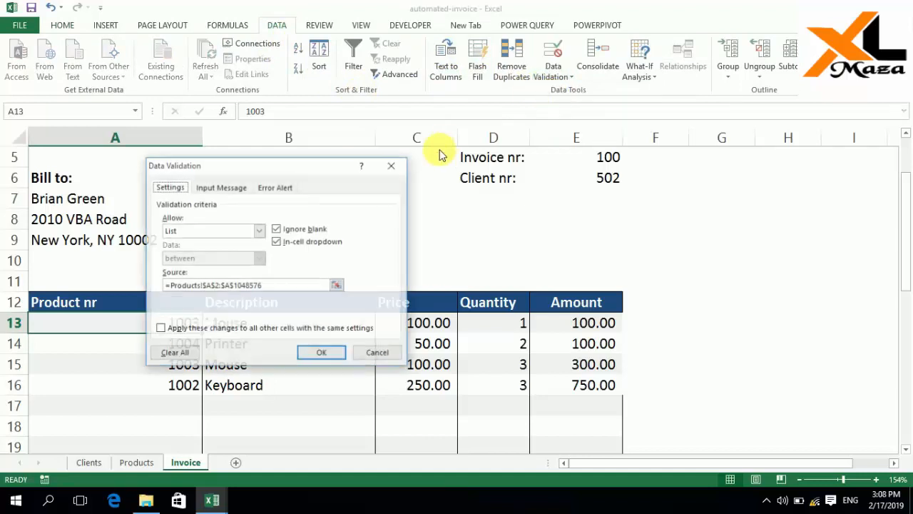
click(259, 231)
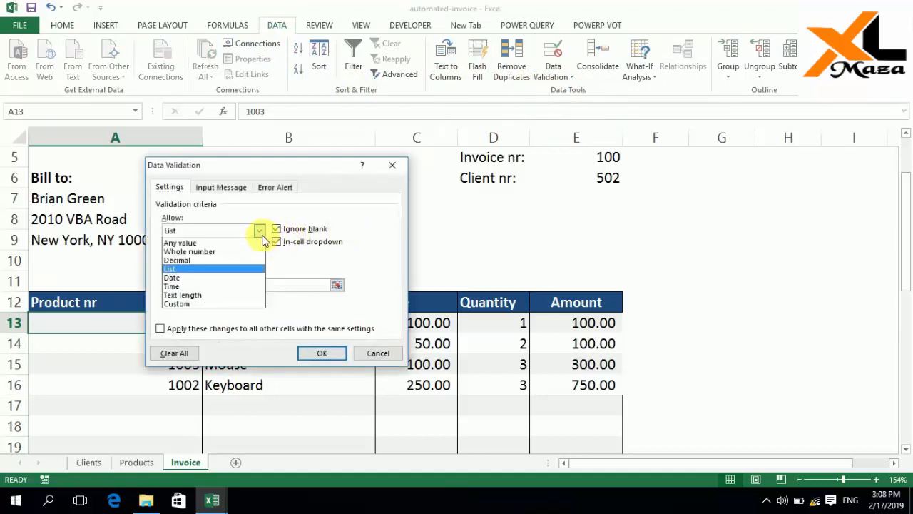
click(216, 268)
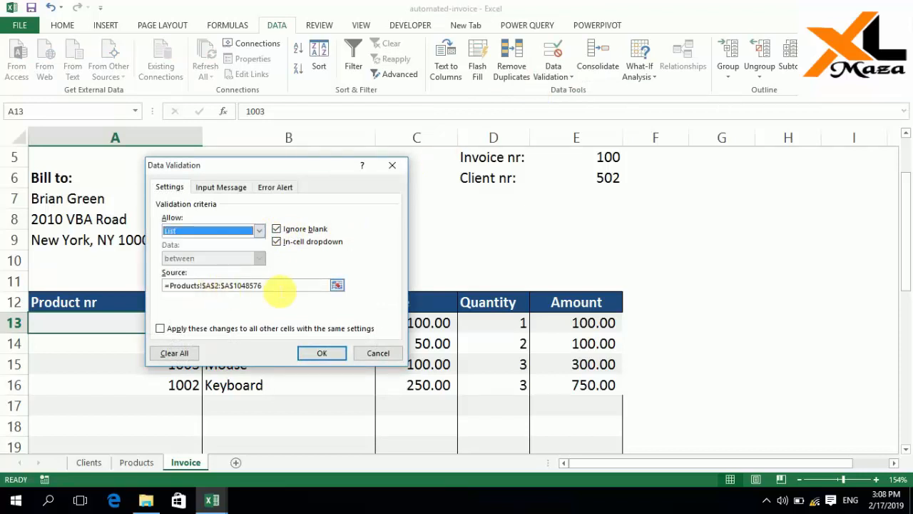
Replace the validation list's source with the named range pn and apply it to A13
click(279, 285)
key(BackSpace)
key(BackSpace)
key(BackSpace)
key(BackSpace)
key(BackSpace)
key(BackSpace)
key(BackSpace)
key(BackSpace)
key(BackSpace)
key(BackSpace)
key(BackSpace)
key(BackSpace)
key(BackSpace)
key(BackSpace)
key(BackSpace)
key(BackSpace)
key(BackSpace)
key(BackSpace)
key(BackSpace)
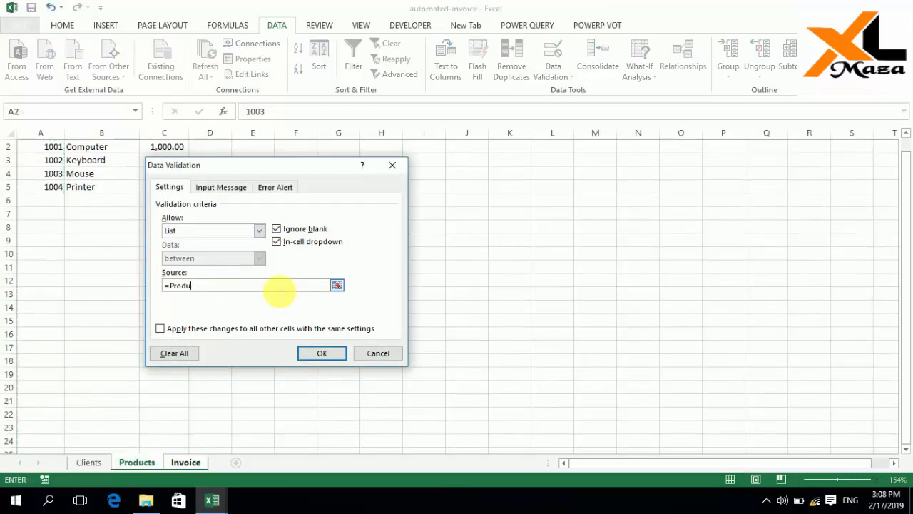
key(BackSpace)
key(BackSpace)
key(BackSpace)
key(BackSpace)
key(BackSpace)
key(BackSpace)
key(F3)
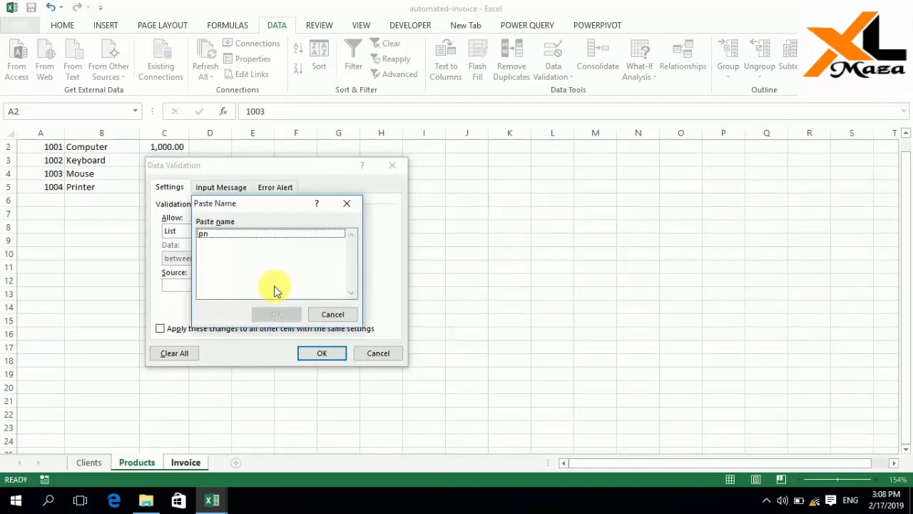
click(218, 234)
click(267, 313)
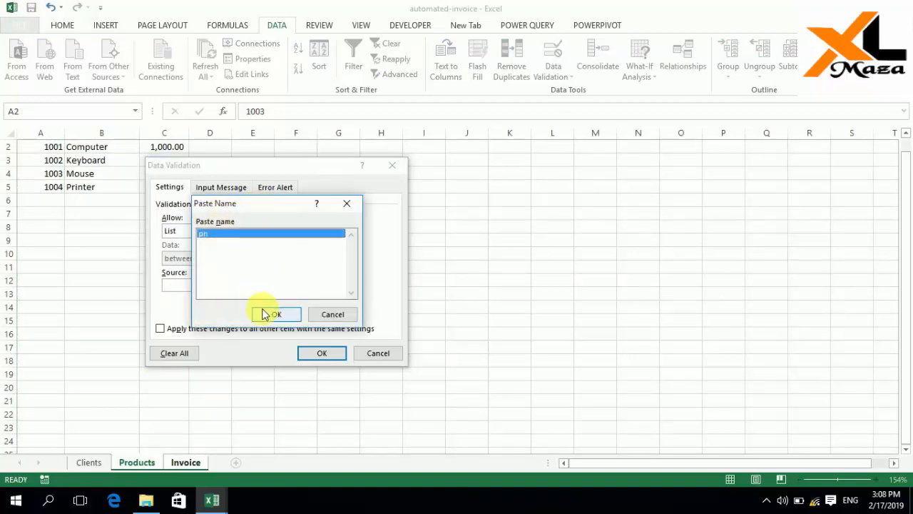
click(322, 355)
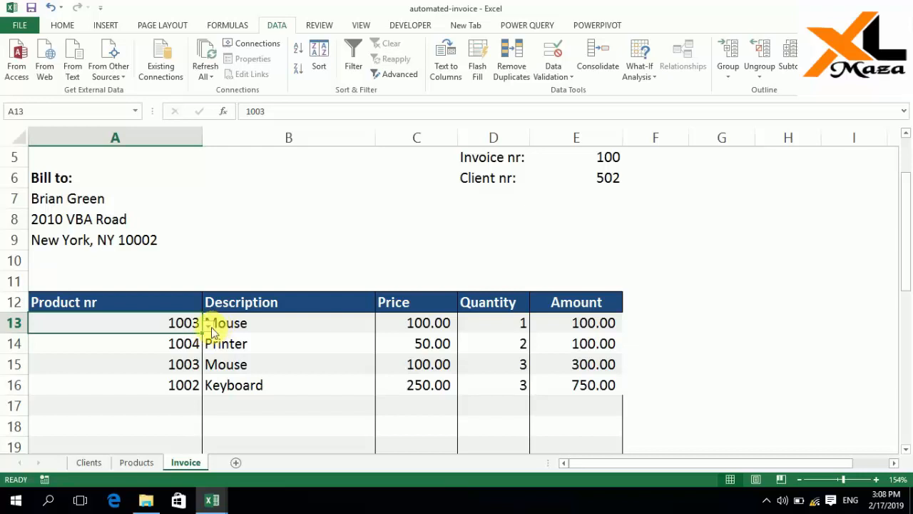
Fill cell A13 with its product dropdown down the Product nr column through A18
key(shift+Down)
key(shift+Down)
key(shift+Down)
drag(212, 332, 219, 336)
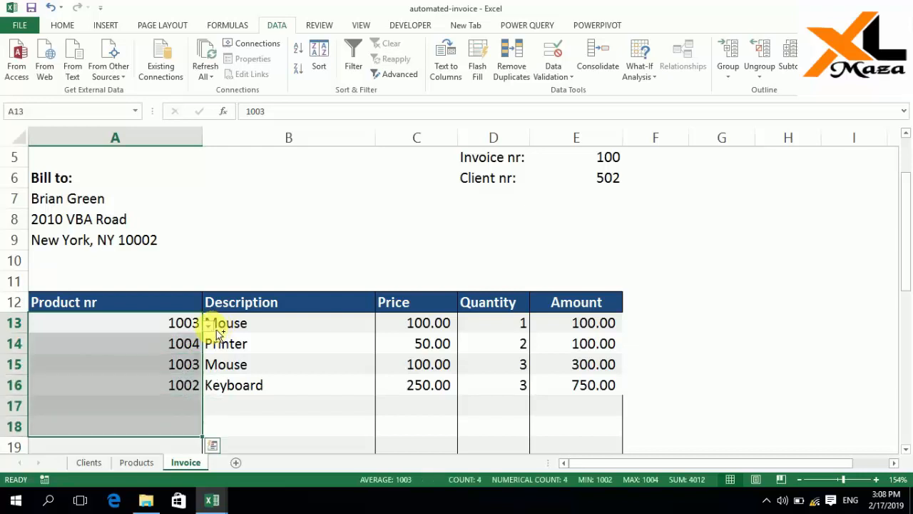
key(ctrl+d)
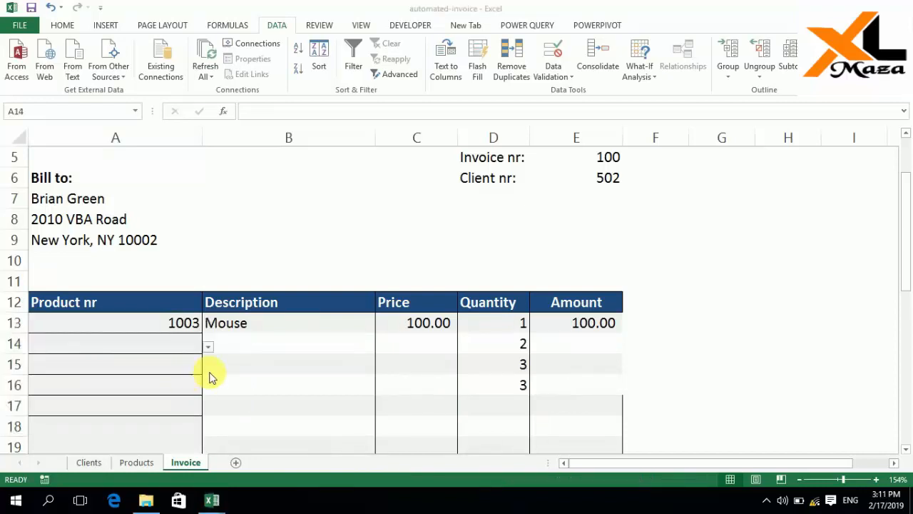
Pick product number 1001 from the dropdown in the second invoice line (A14)
click(206, 347)
click(207, 348)
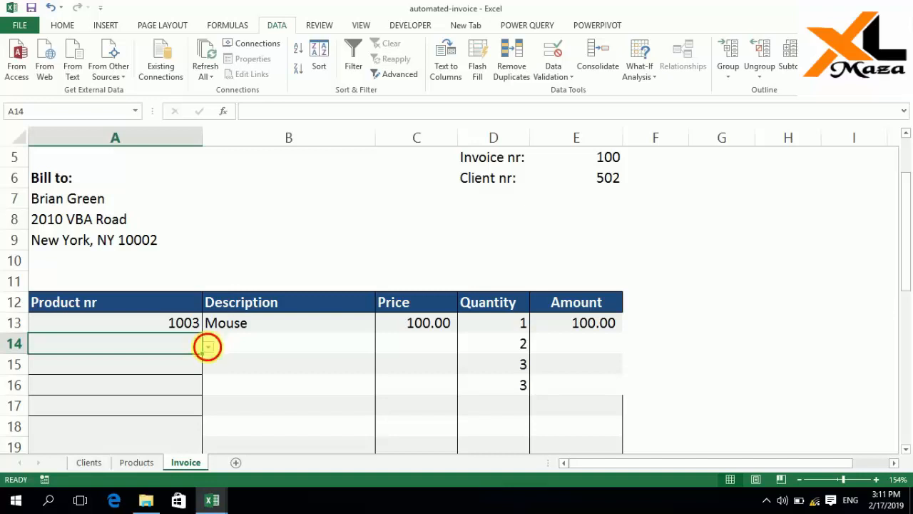
click(136, 370)
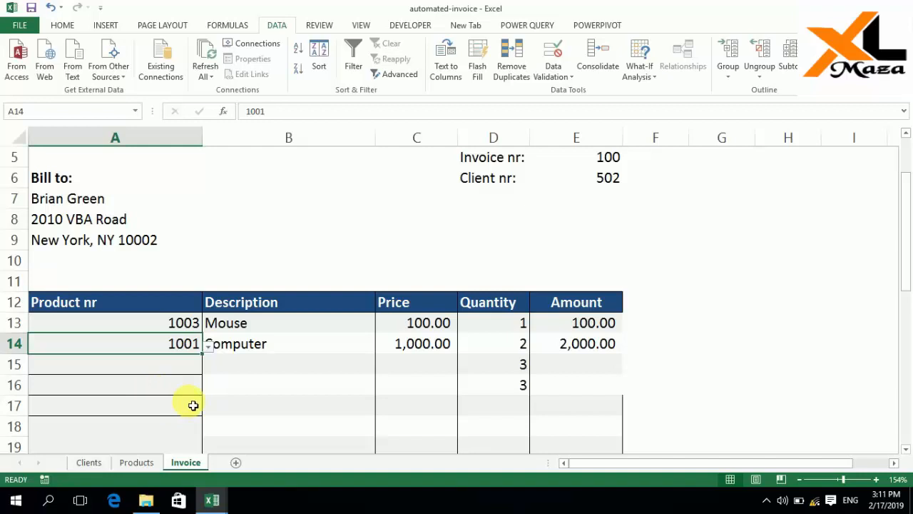
Start a VLOOKUP formula in the Description cell B13 with A13 as the lookup value
key(Right)
key(Right)
key(Right)
key(Left)
key(Left)
key(Up)
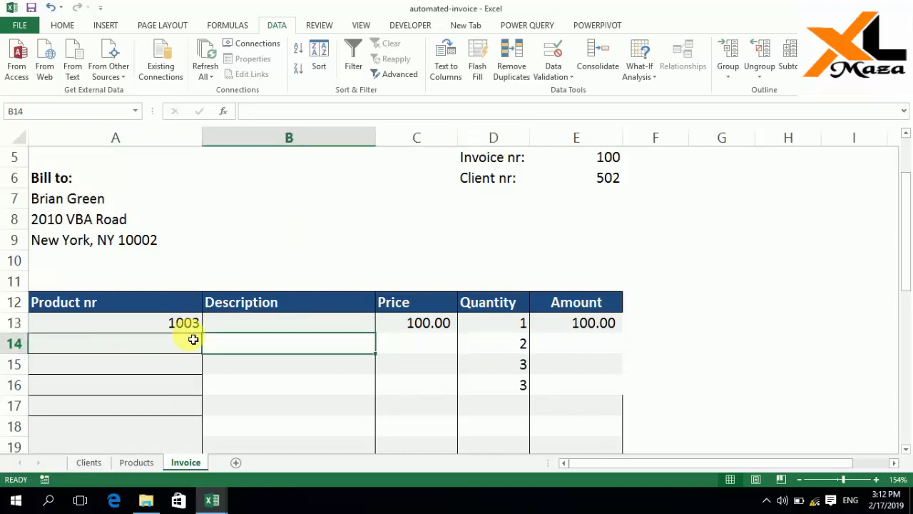
key(Up)
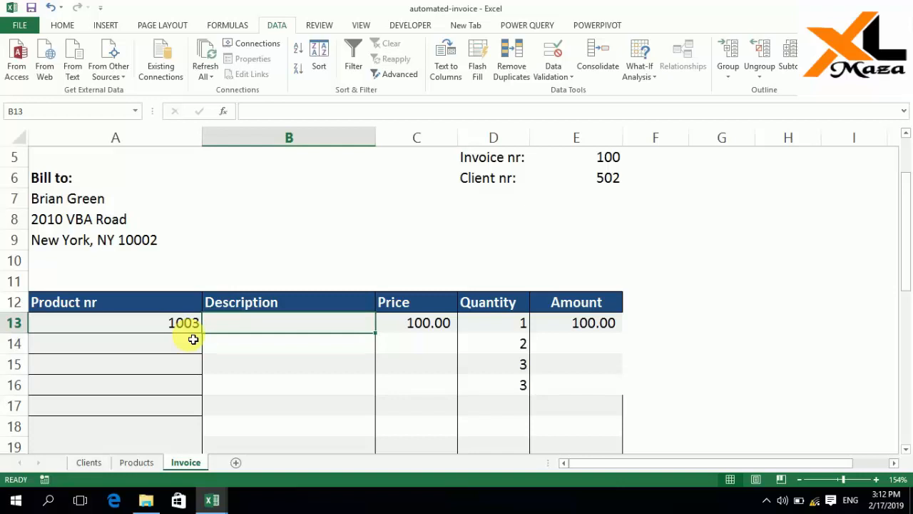
text(=vloo)
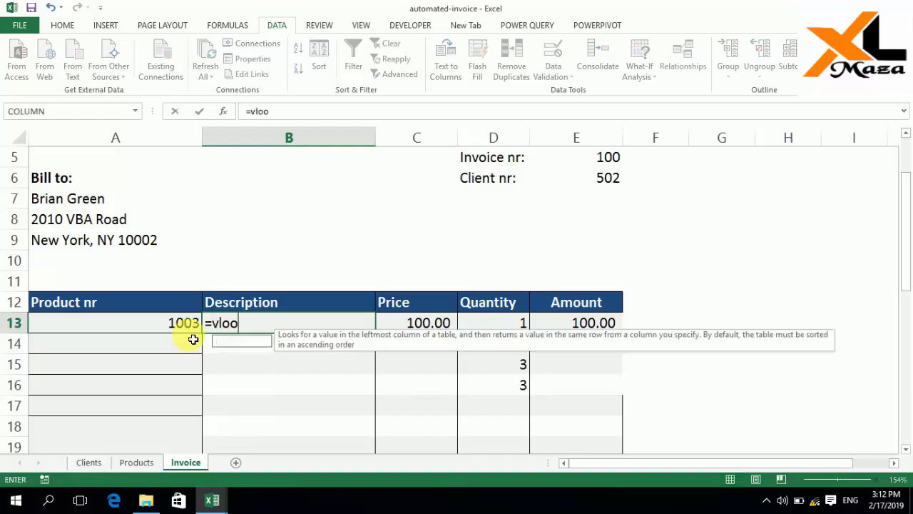
text(kup)
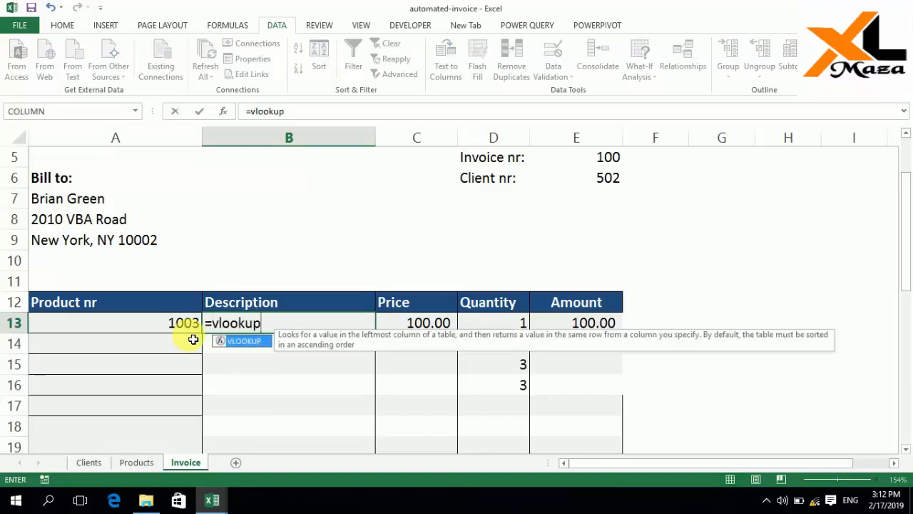
text(()
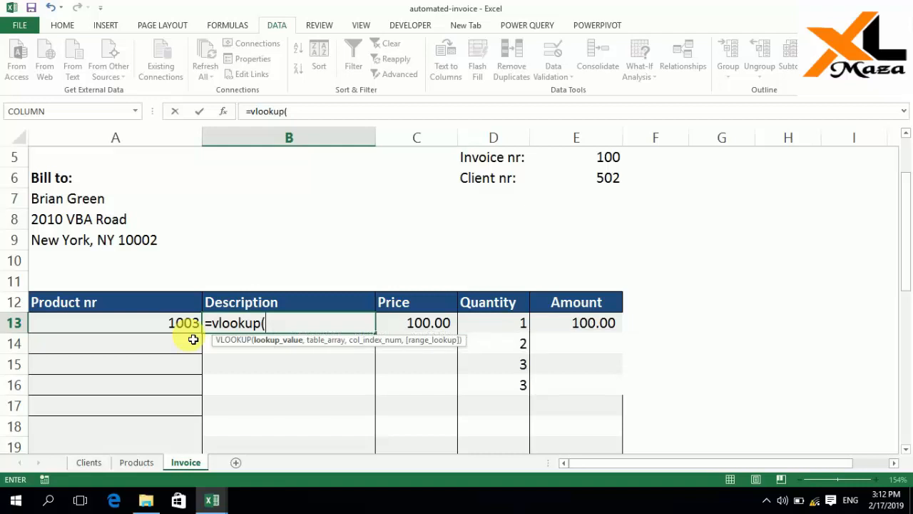
click(192, 332)
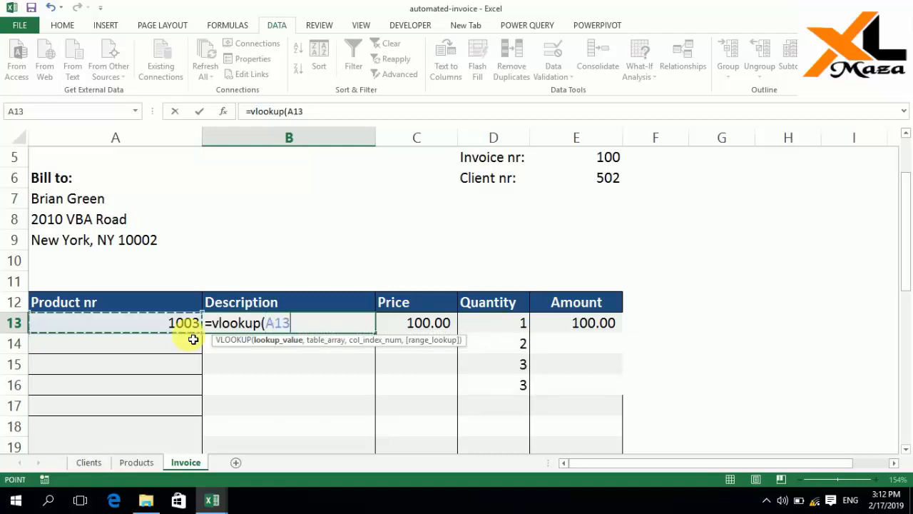
text(,)
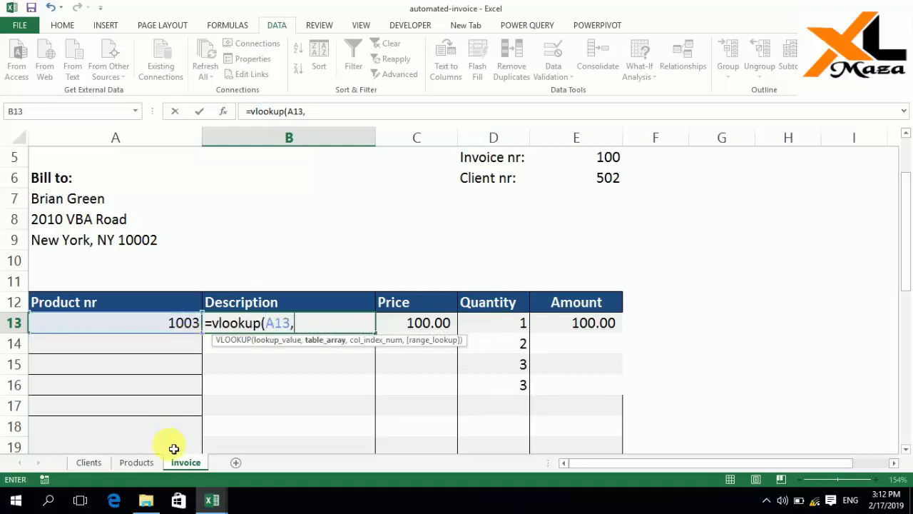
Complete the B13 VLOOKUP with Products!A2:C5 as the table, column index 2 and an empty range_lookup argument
click(153, 461)
key(Up)
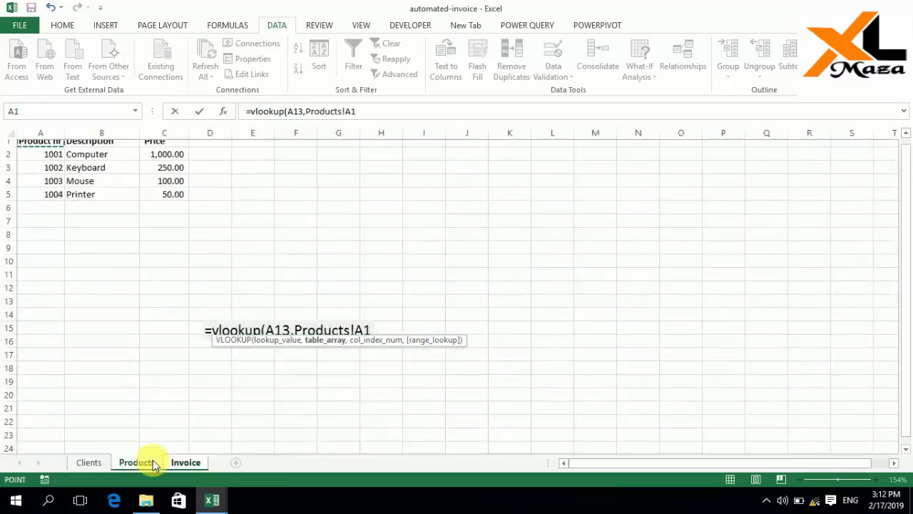
key(Down)
key(shift+Down)
key(shift+Down)
key(shift+Down)
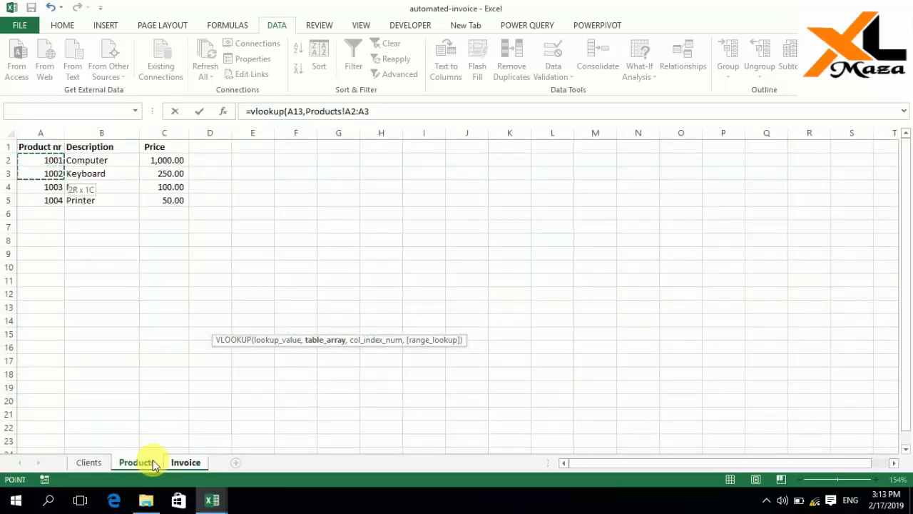
key(shift+Right)
key(shift+Right)
text(,)
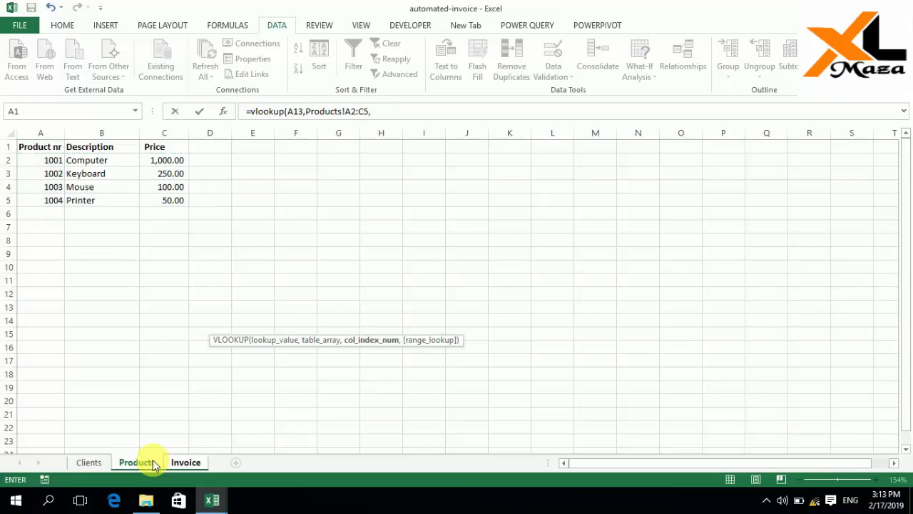
text(2,))
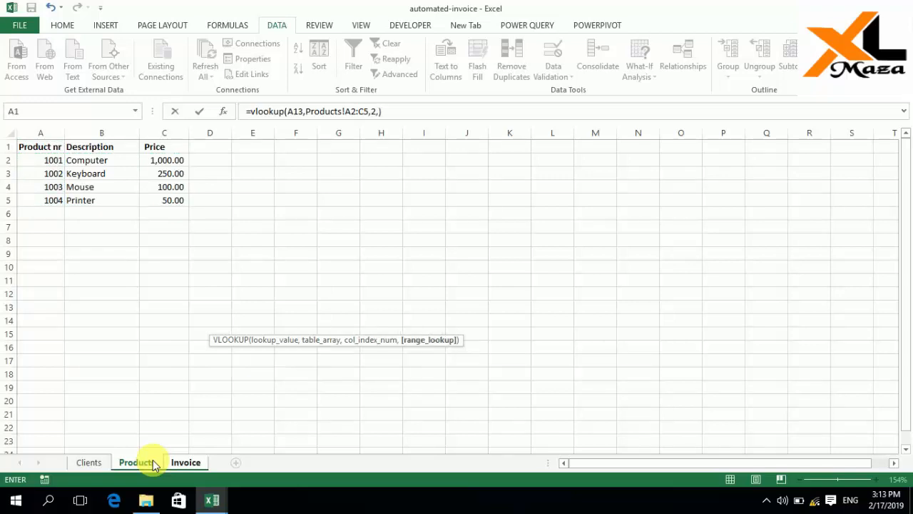
key(Return)
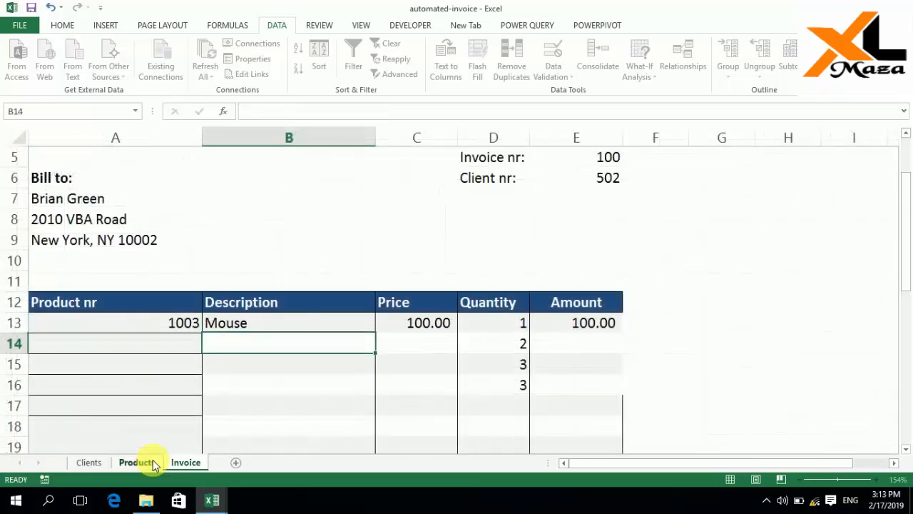
key(Up)
key(Right)
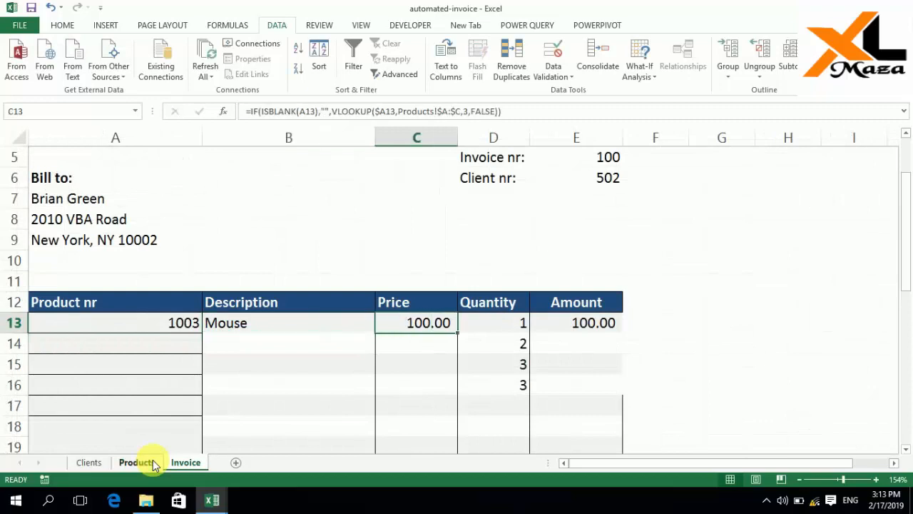
text(=)
key(Escape)
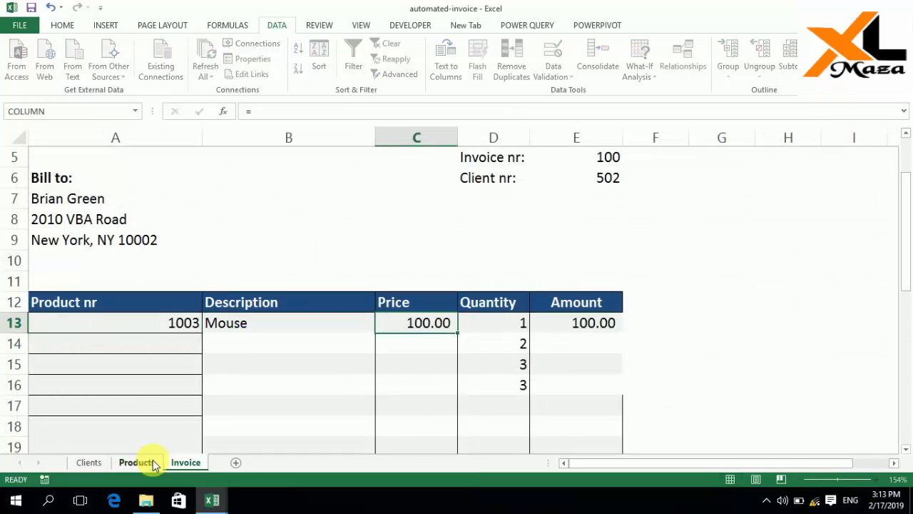
key(Left)
key(F2)
key(Left)
key(Left)
key(Left)
key(Left)
key(Left)
key(Left)
key(Left)
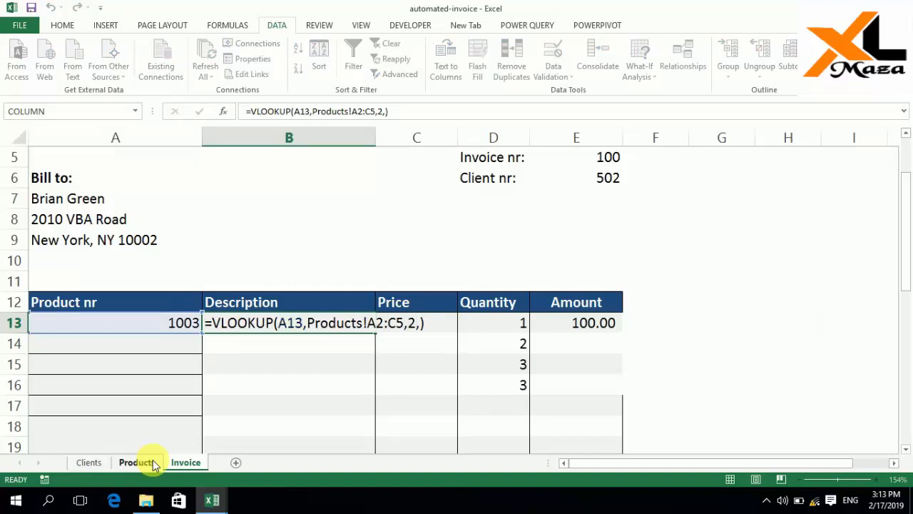
key(Return)
key(Up)
key(Right)
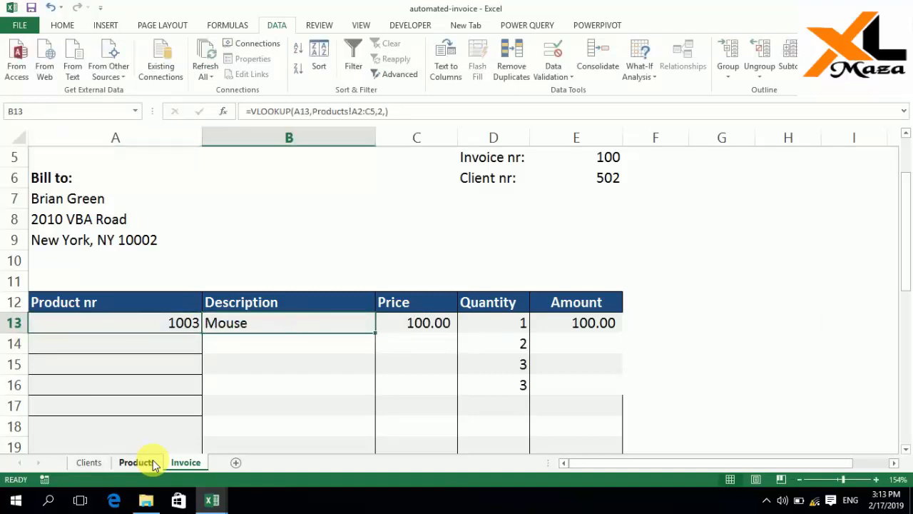
Make the Products table reference in the B13 VLOOKUP absolute as $A$2:$C$5
key(F2)
key(Left)
key(Left)
key(Left)
key(Left)
key(Left)
key(Left)
key(Left)
key(Left)
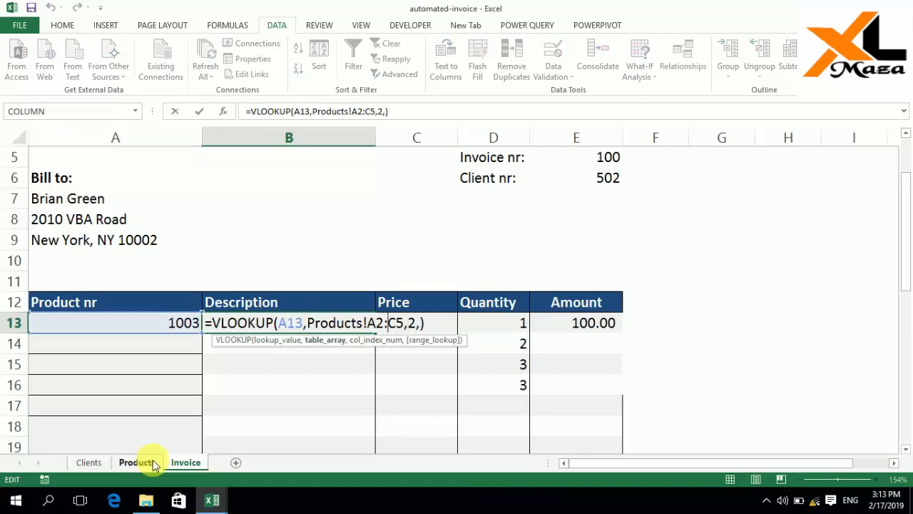
key(F4)
key(Right)
key(Right)
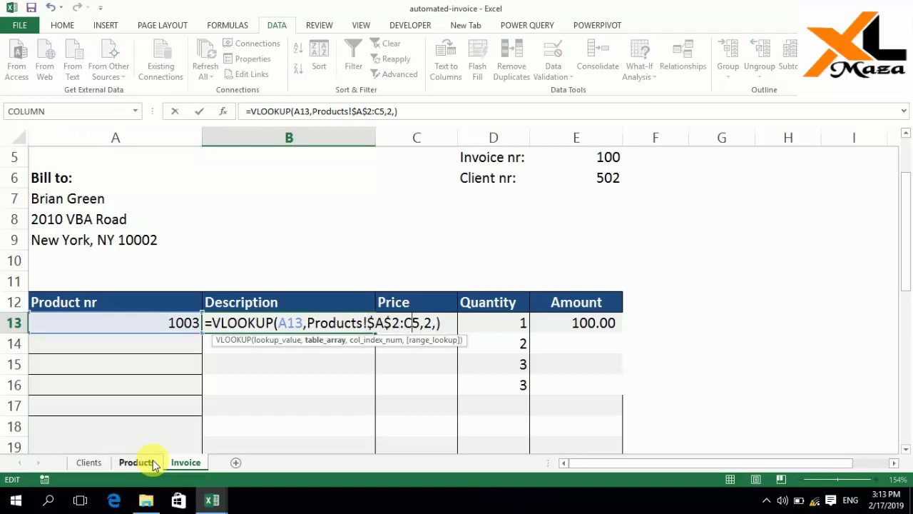
key(F4)
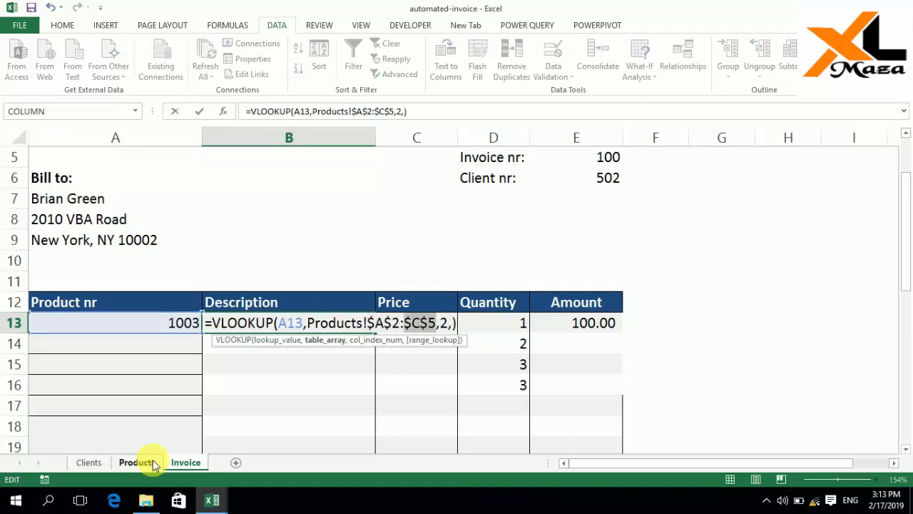
Lock the lookup value's column in the B13 VLOOKUP as $A13 and commit the formula
key(Left)
key(Left)
key(Left)
key(Left)
key(Left)
key(Left)
key(Left)
key(Left)
key(Left)
key(Left)
key(Left)
key(Left)
key(Left)
key(Left)
key(Left)
key(Left)
key(Left)
key(Left)
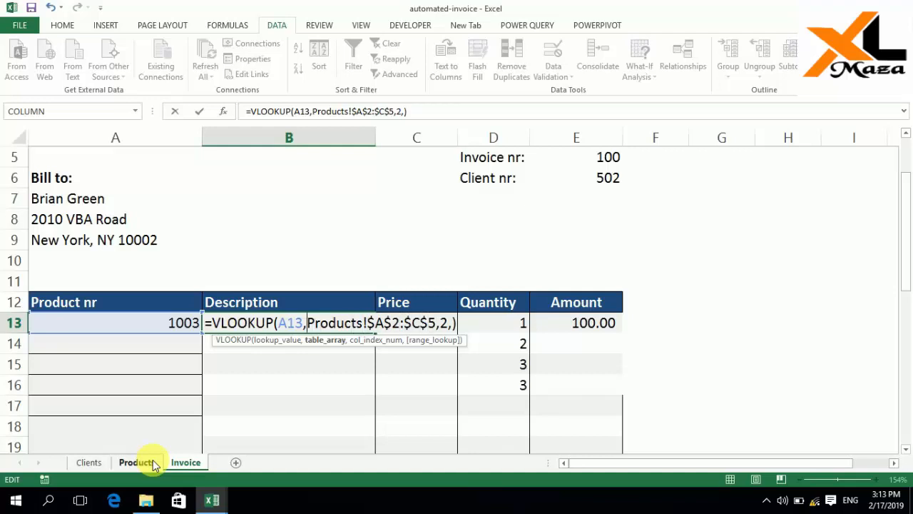
key(Left)
key(Left)
key(Left)
key(Left)
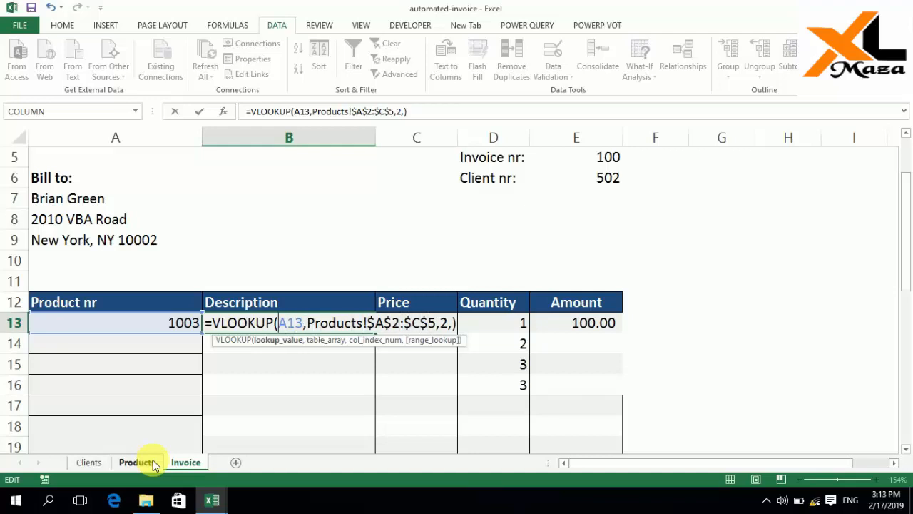
text($)
key(Return)
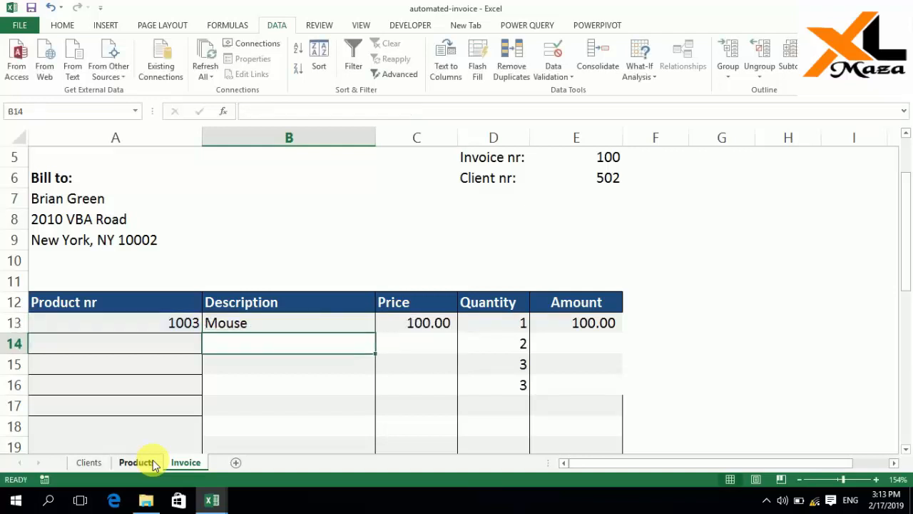
Copy the Description formula from B13 into the Price cell C13
key(Up)
key(ctrl+c)
key(Right)
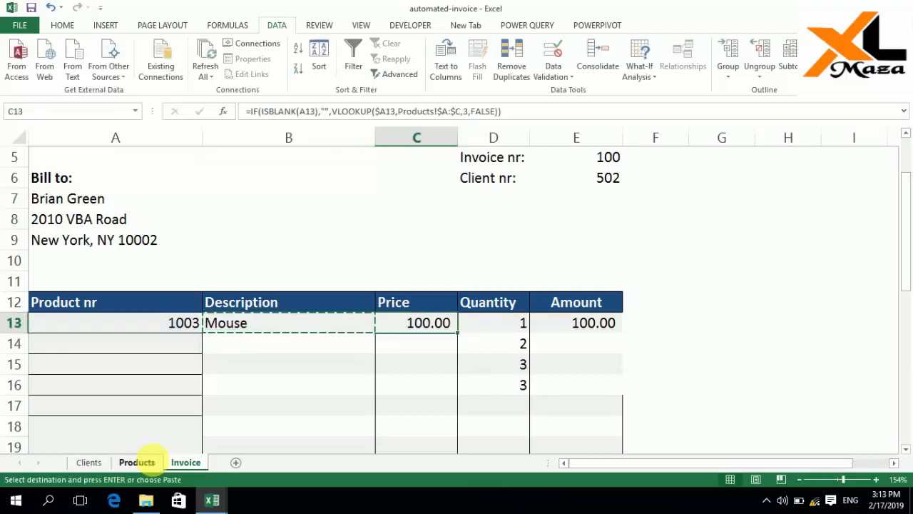
key(Return)
Change the column index of the VLOOKUP in Price cell C13 to 3
key(F2)
key(Left)
key(Left)
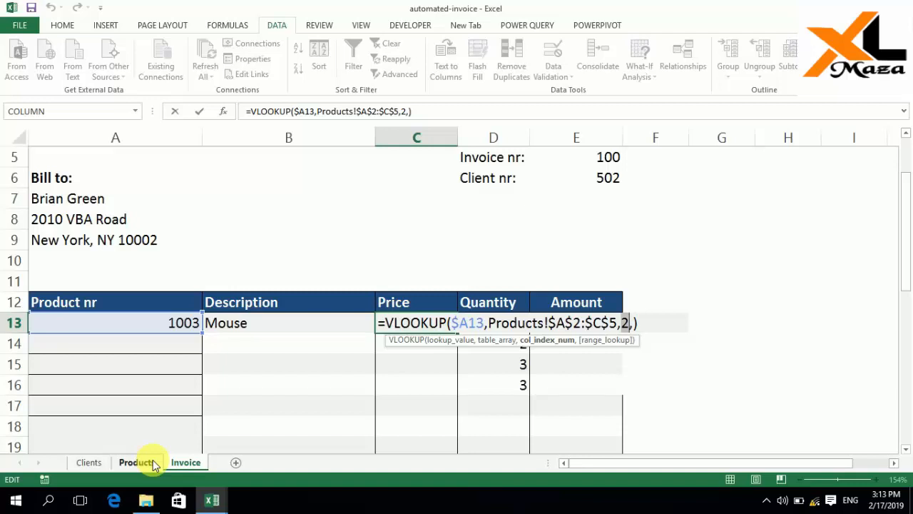
key(BackSpace)
text(3)
key(Return)
Pick product number 1002 from the dropdown in the second invoice line (A14)
key(Up)
key(Left)
key(Left)
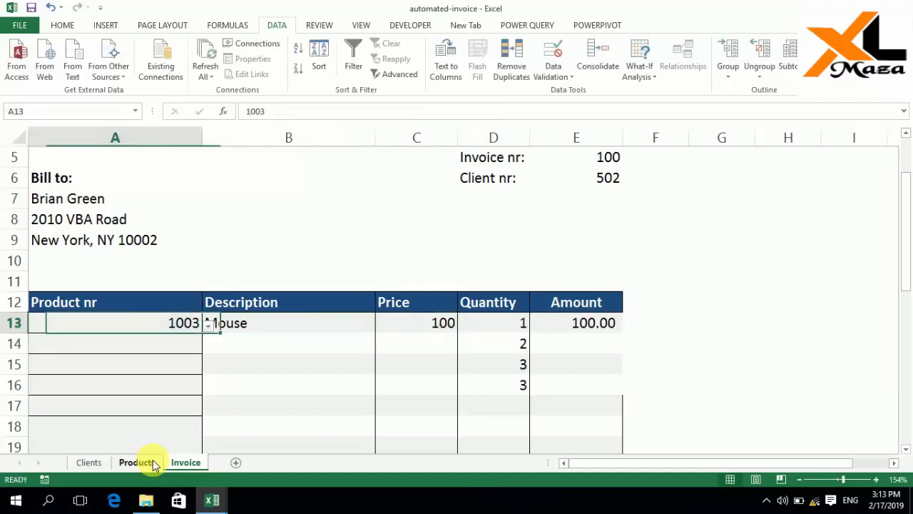
key(Down)
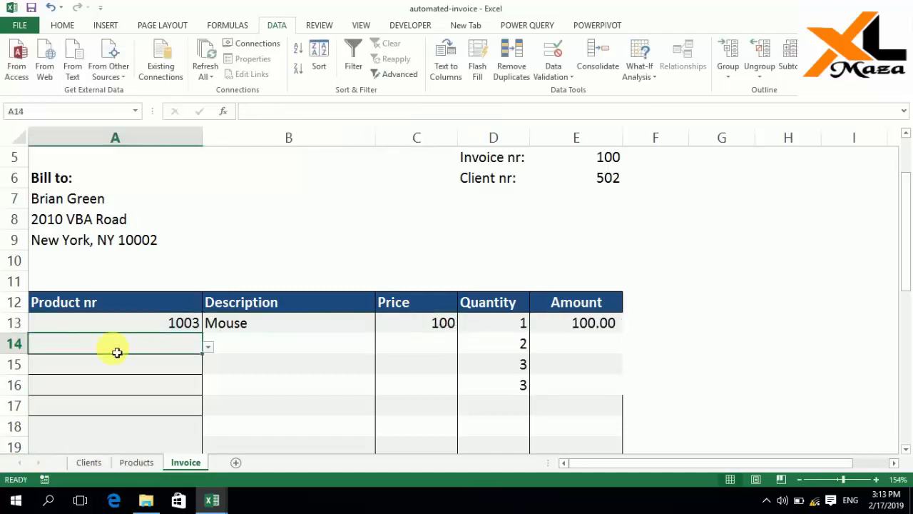
click(208, 347)
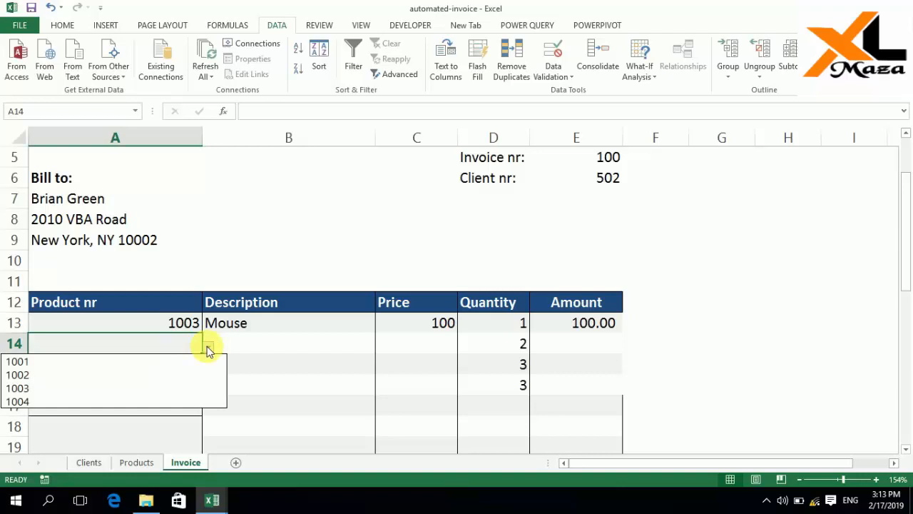
click(146, 375)
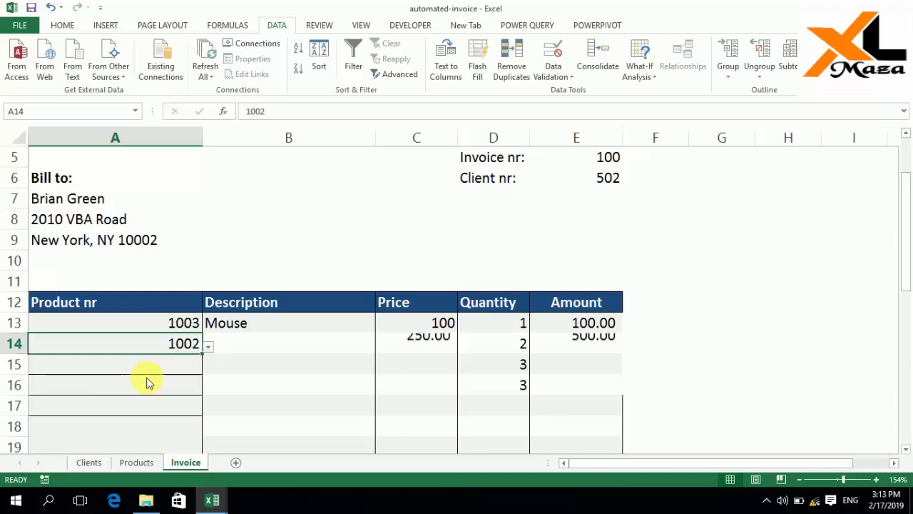
Fill the B13 VLOOKUP formula down the Description column through B20
click(283, 330)
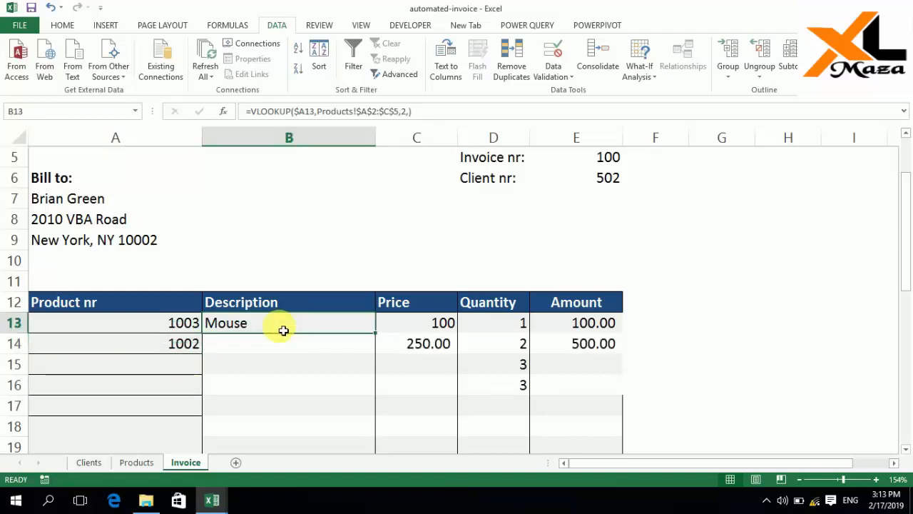
key(shift+Down)
key(shift+Down)
key(shift+Down)
key(shift+Down)
key(shift+Down)
key(shift+Down)
key(shift+Down)
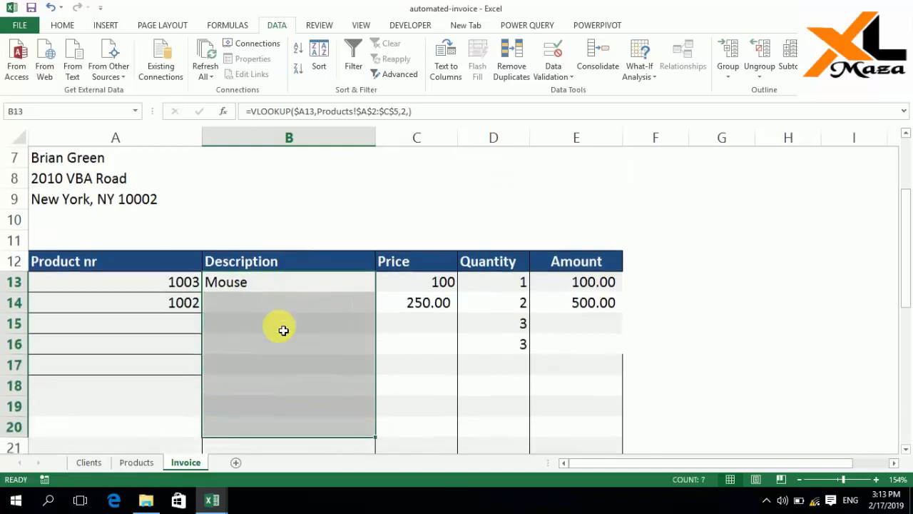
key(ctrl+d)
Examine the filled Description formulas in the first invoice lines, including the line without a product number
key(Down)
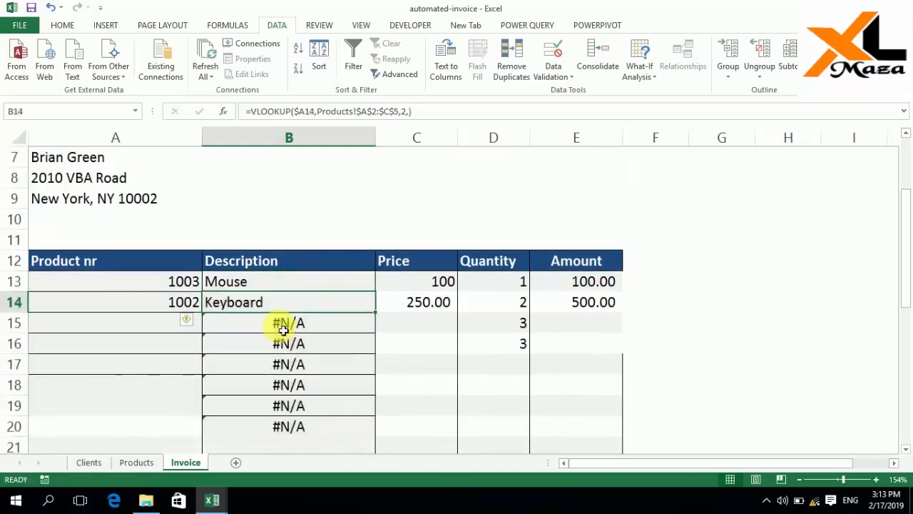
key(Down)
key(Down)
key(Up)
key(Up)
key(Up)
key(Down)
key(Down)
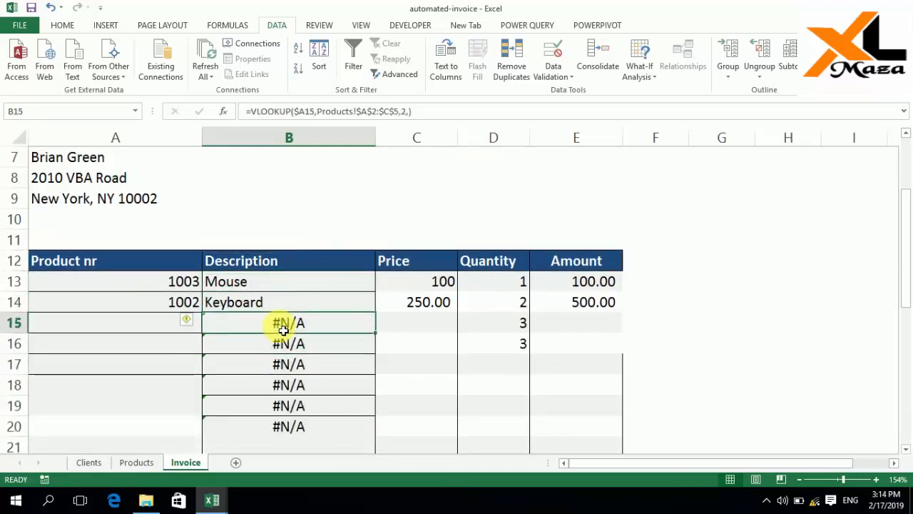
Insert an opening IFERROR function in front of the VLOOKUP in Description cell B13
key(Up)
key(Up)
key(F2)
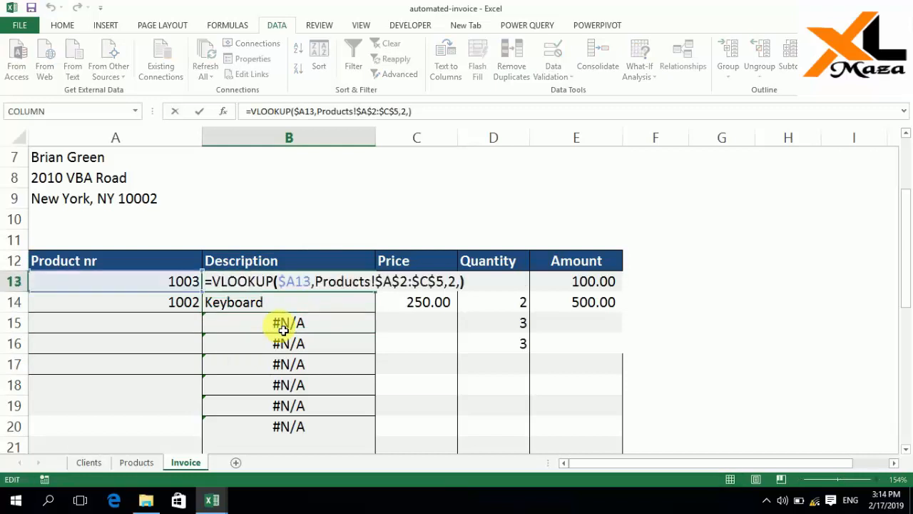
key(Left)
key(Left)
key(Left)
key(Left)
key(Left)
key(Left)
key(Left)
key(Left)
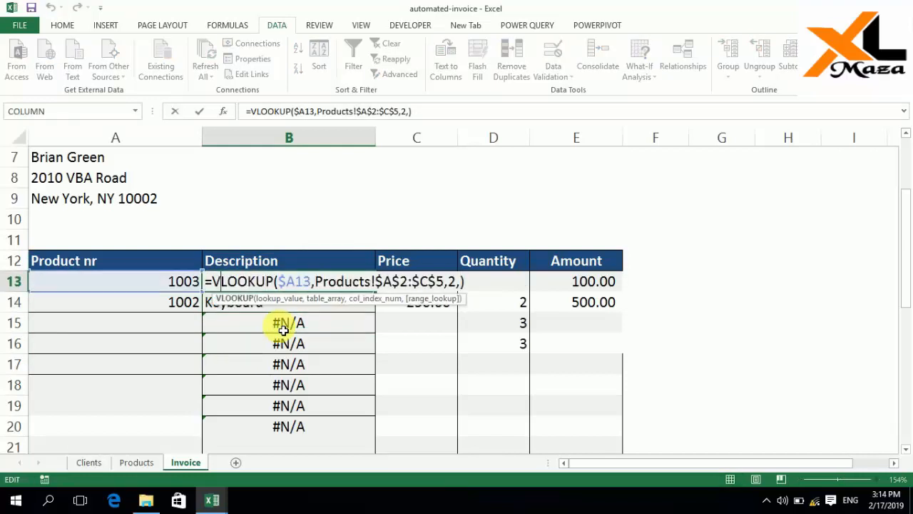
text(if)
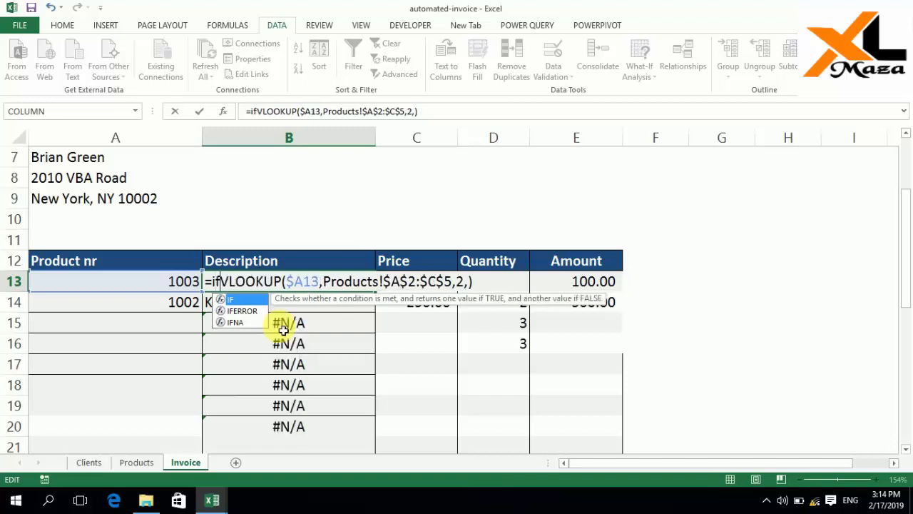
text(error)
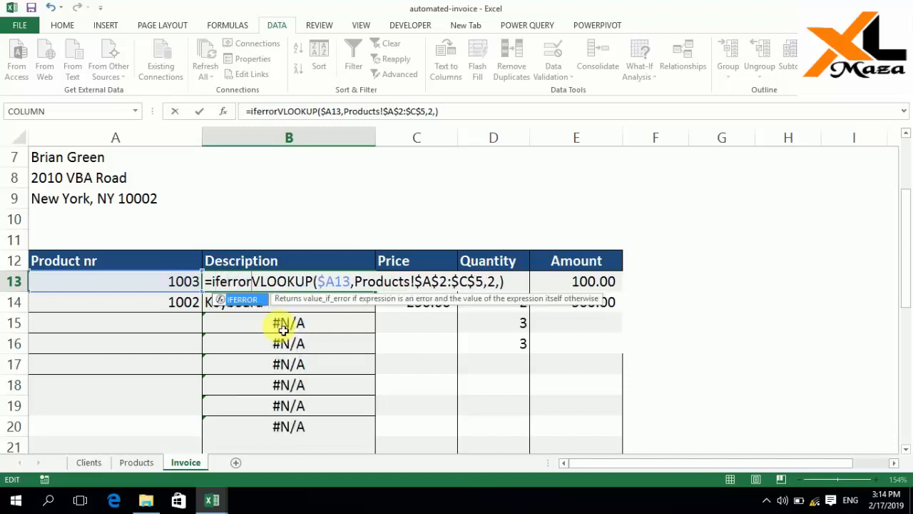
text(()
Complete the B13 IFERROR with an empty string ("") as value_if_error and commit the formula
key(Right)
key(Right)
key(Right)
key(Right)
key(Right)
key(Right)
key(Right)
key(Right)
key(Right)
key(Right)
key(Right)
key(Right)
key(Right)
key(Right)
key(Right)
key(Right)
key(Right)
key(Right)
key(Right)
key(Right)
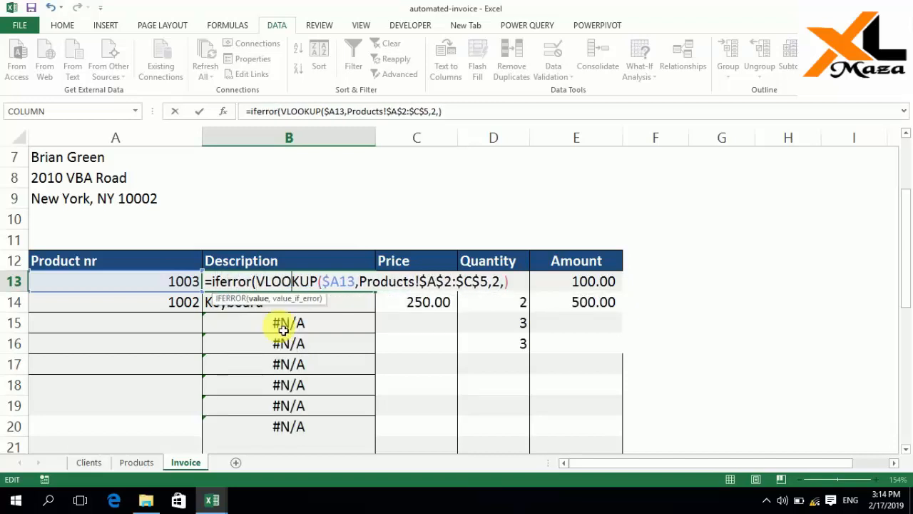
key(Right)
key(Right)
key(Right)
key(Right)
key(Right)
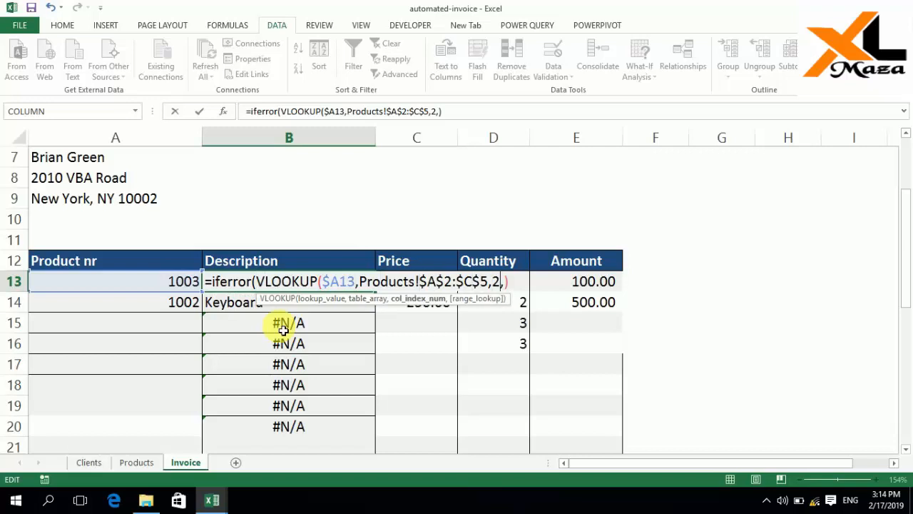
text(,)
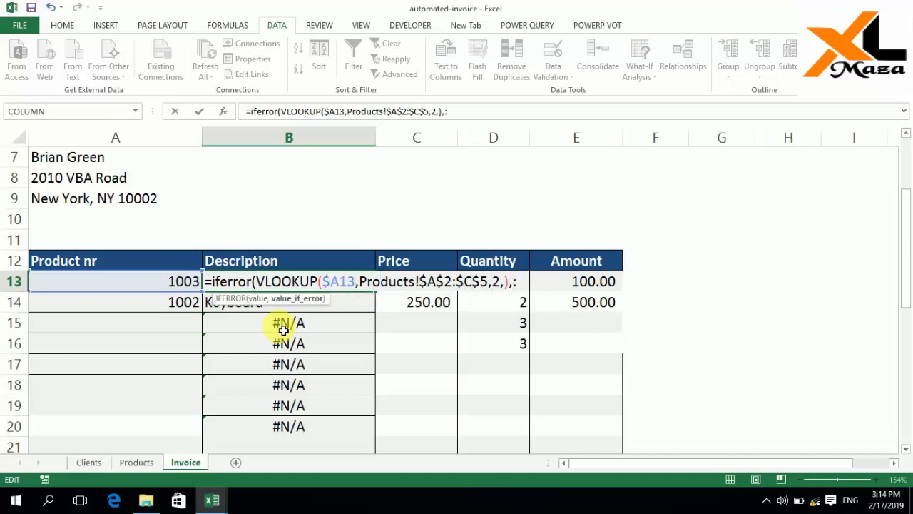
text("")
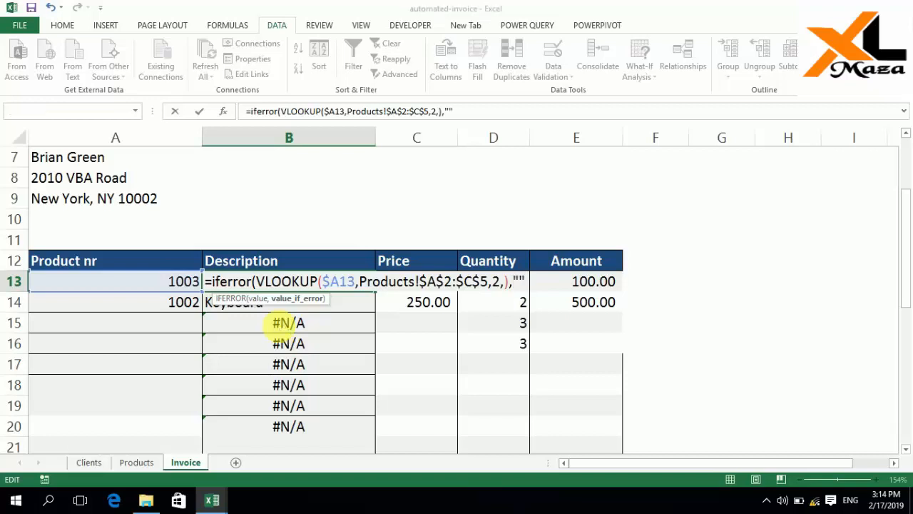
key(Return)
key(Return)
Fill the B13 IFERROR formula down the Description column of the invoice table
key(Up)
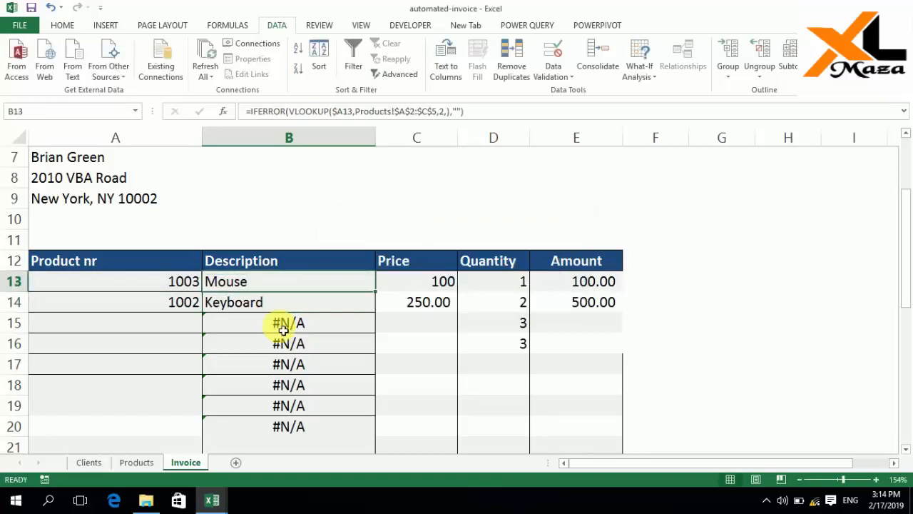
key(ctrl+shift+Down)
key(ctrl+d)
key(Up)
key(Up)
key(Up)
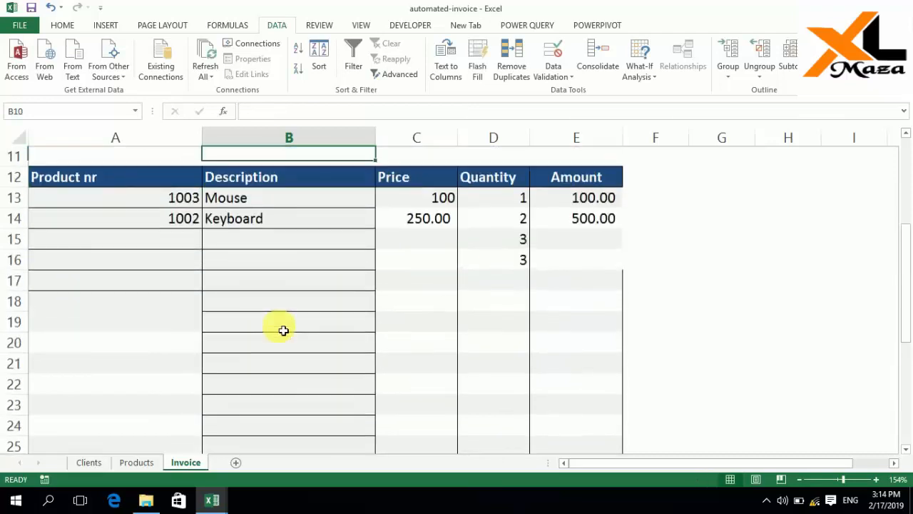
Pick product number 1004 from the dropdown in the third invoice line (A15)
key(Down)
key(Down)
key(Down)
key(Down)
key(Down)
key(Left)
key(Down)
key(Up)
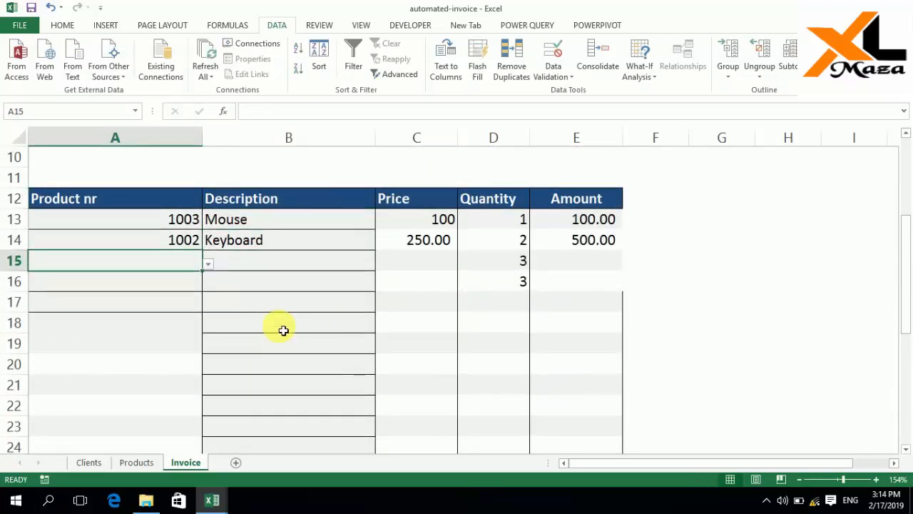
click(207, 266)
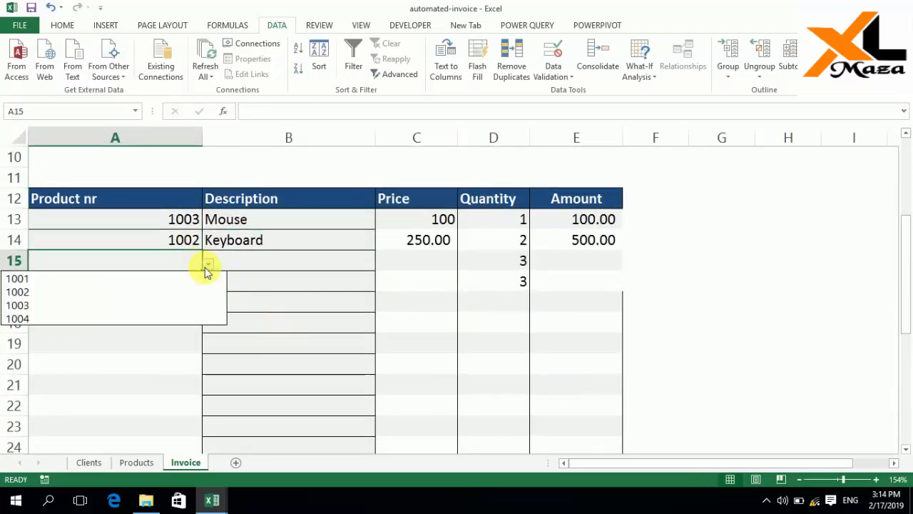
click(147, 327)
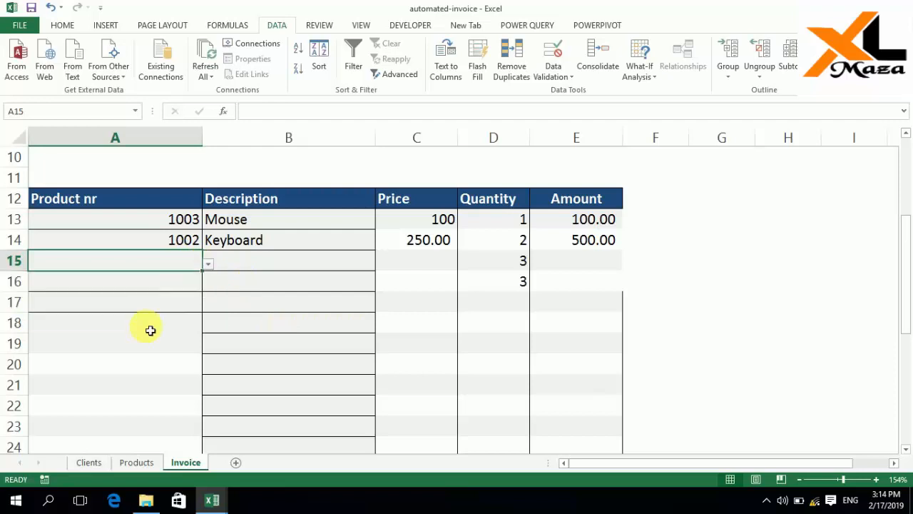
click(208, 264)
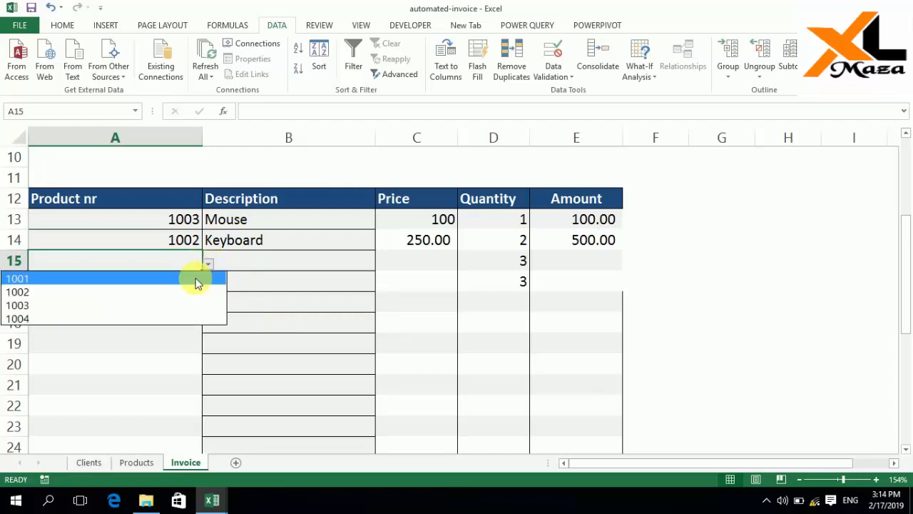
click(181, 318)
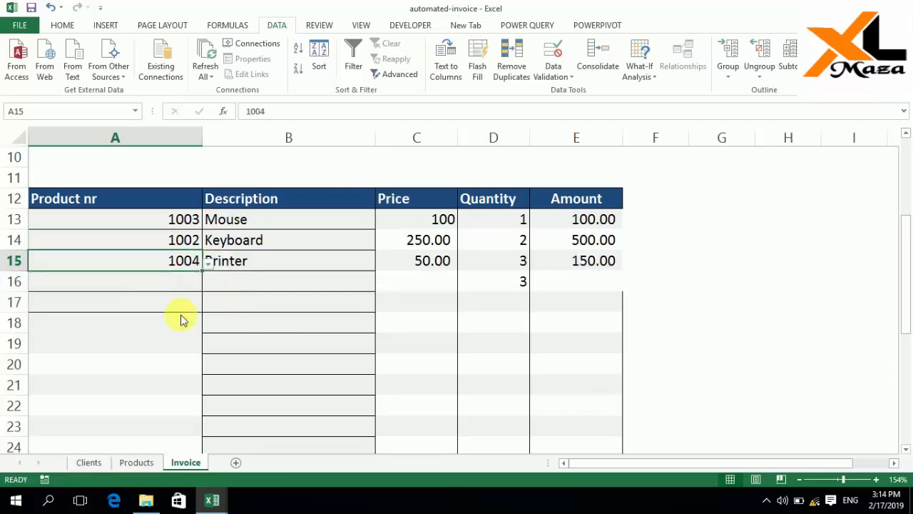
Check the Description formula in B15 and review the invoice lines above it
key(Right)
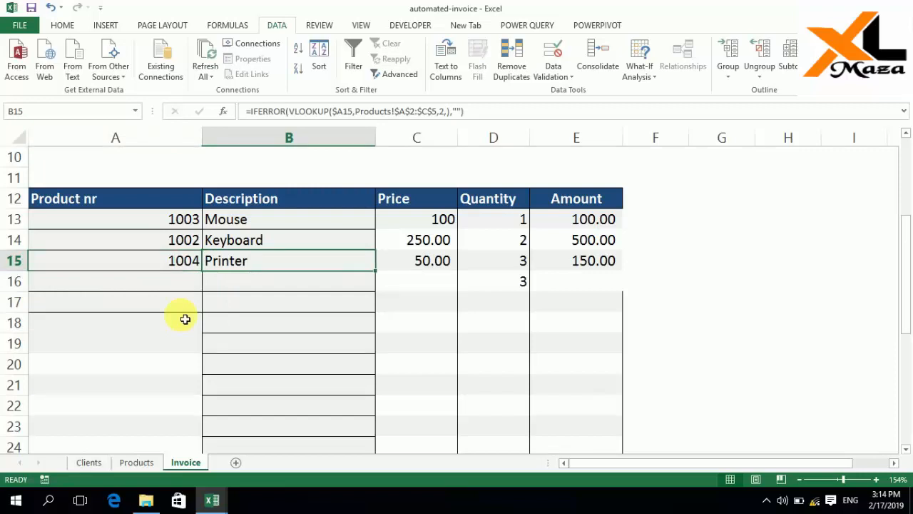
key(Up)
key(Up)
key(Up)
key(Up)
key(Up)
key(Up)
key(Up)
key(Up)
key(Up)
key(Up)
key(Up)
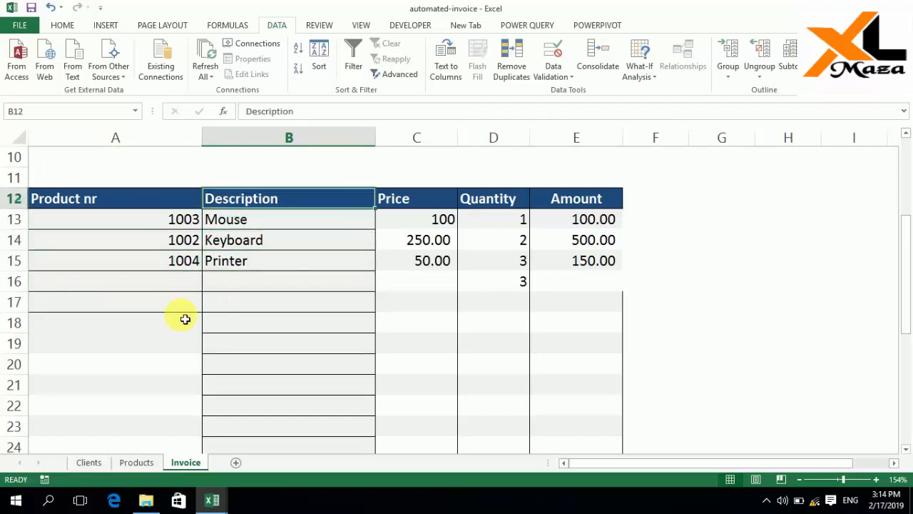
Review the invoice's Bill to block, invoice details and product lines
key(Down)
key(Down)
key(Down)
key(Down)
key(Down)
key(Down)
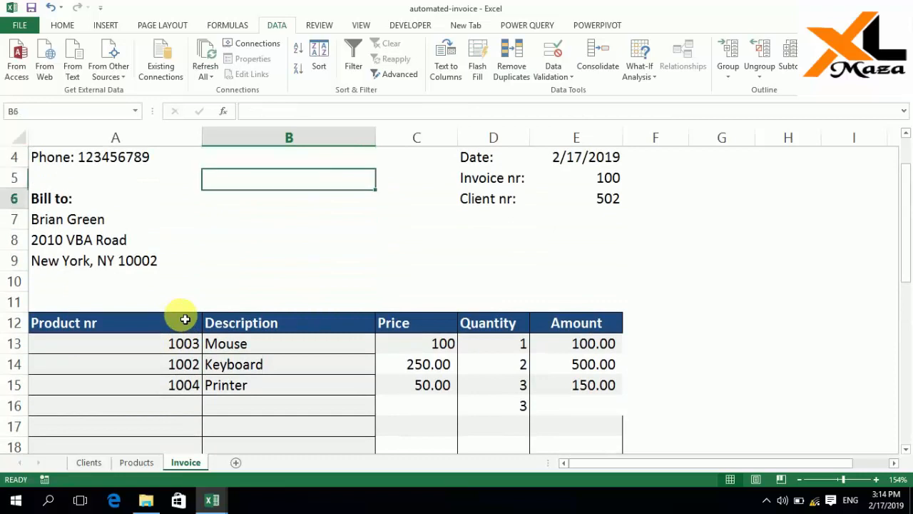
key(Down)
key(Down)
key(Up)
key(Up)
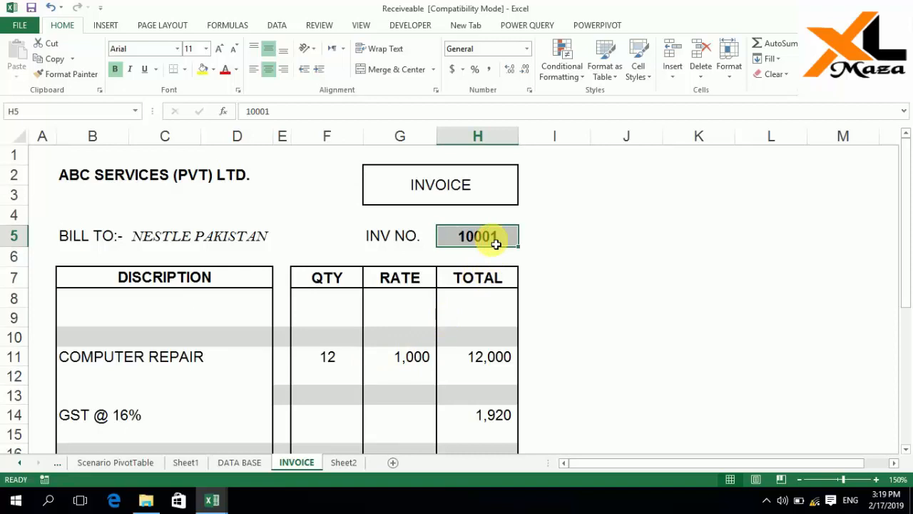
Set the invoice number in H5 on the INVOICE sheet of the Receiveable workbook to 10002
text(100)
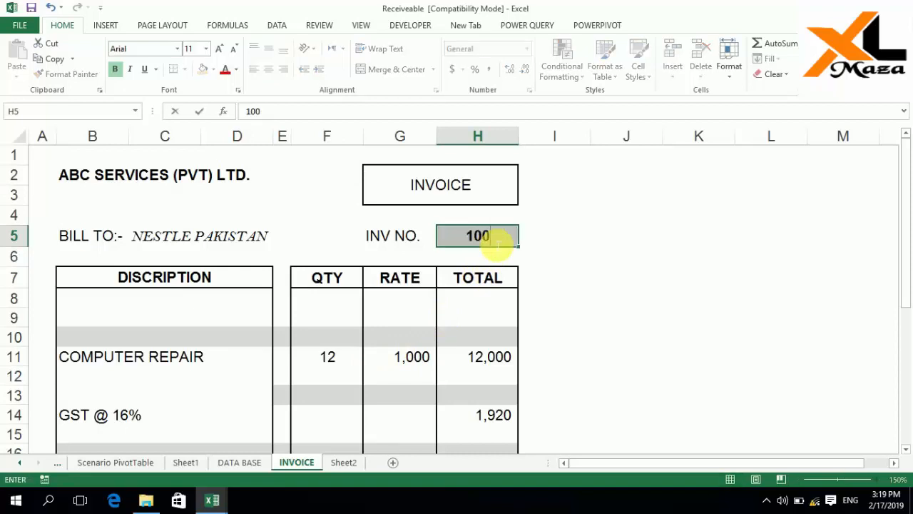
text(02)
key(Return)
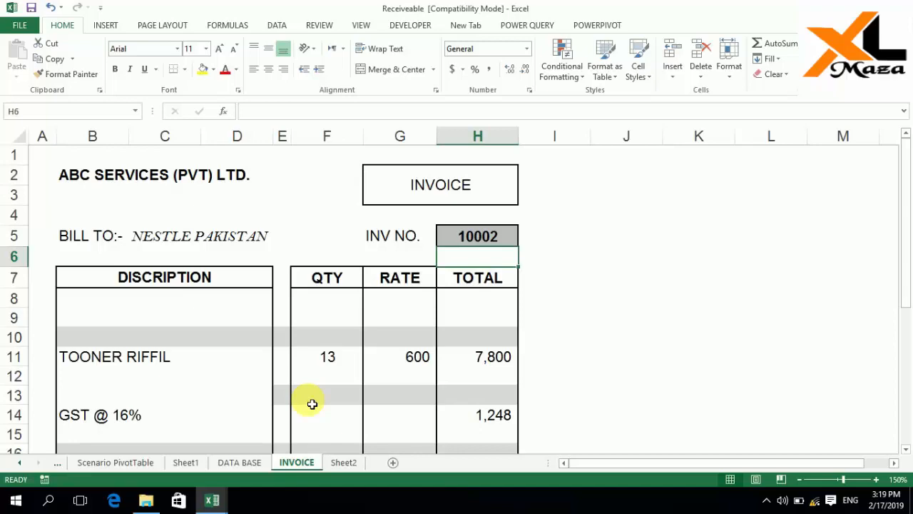
Open the DATA BASE sheet and go to the INV NO header in B5
click(237, 462)
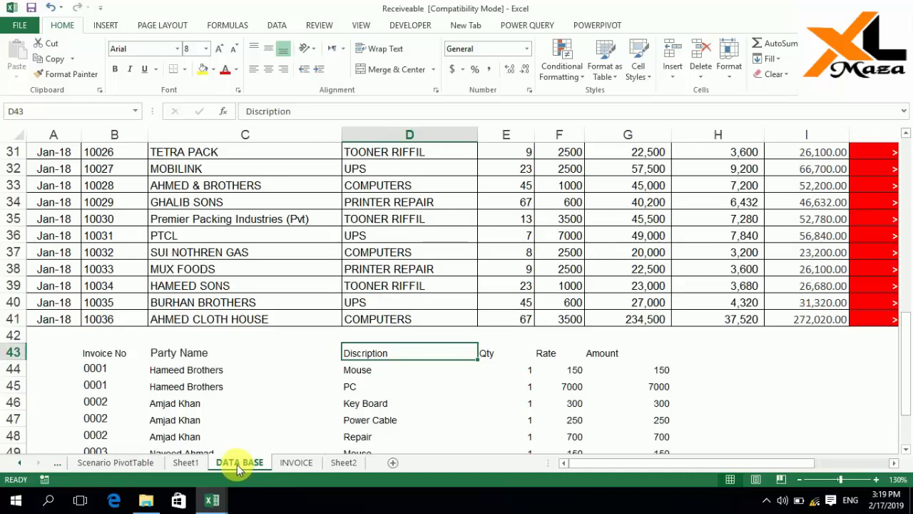
key(ctrl+Up)
key(ctrl+Up)
key(Up)
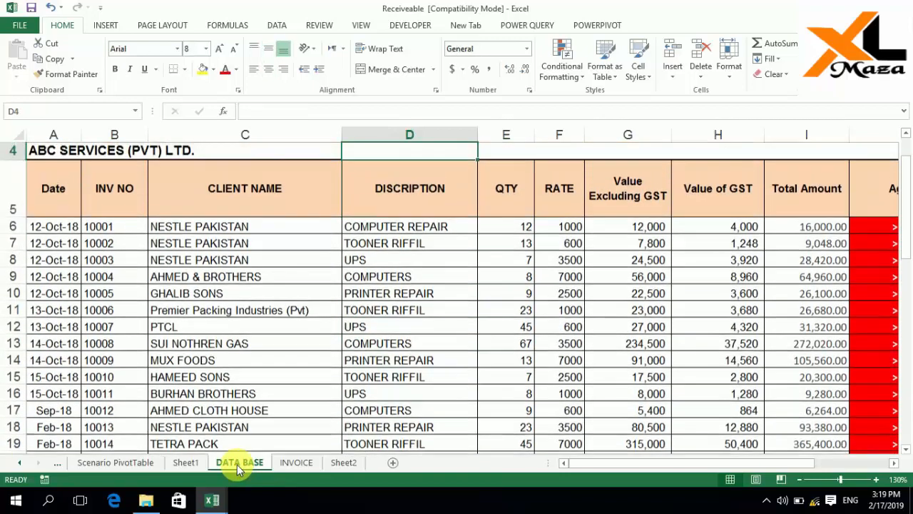
key(Left)
key(Left)
key(Left)
key(Down)
key(Down)
key(Right)
key(Up)
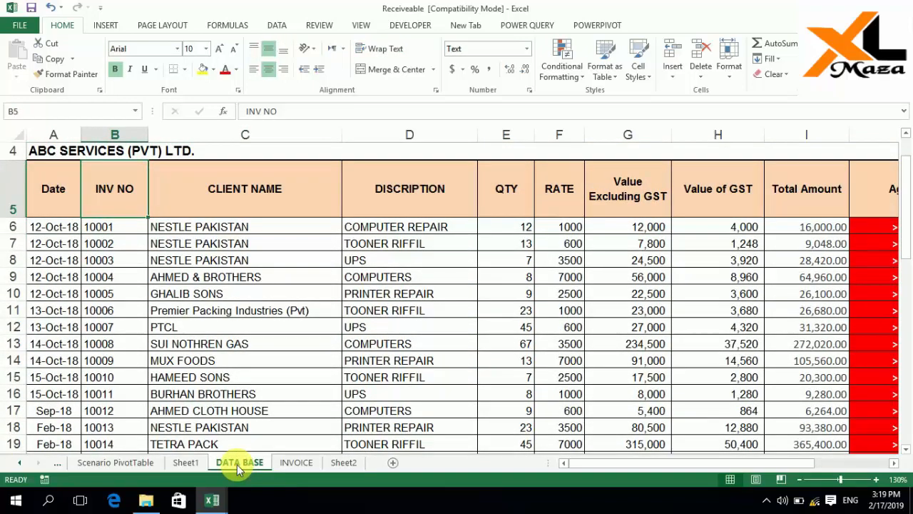
Insert a PivotTable on a new worksheet from the range B5:G41, covering INV NO through Value Excluding GST
key(shift+Right)
key(shift+Right)
key(shift+Right)
key(shift+Right)
key(shift+Right)
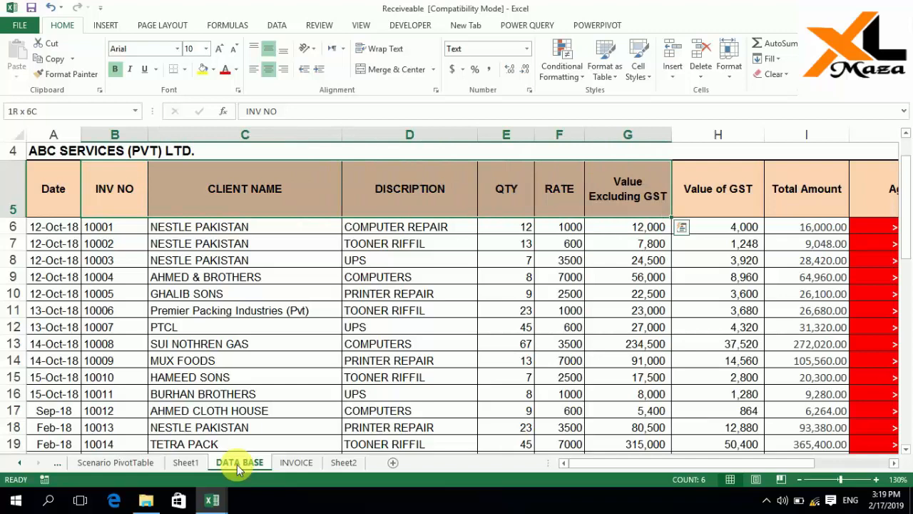
key(ctrl+shift+Down)
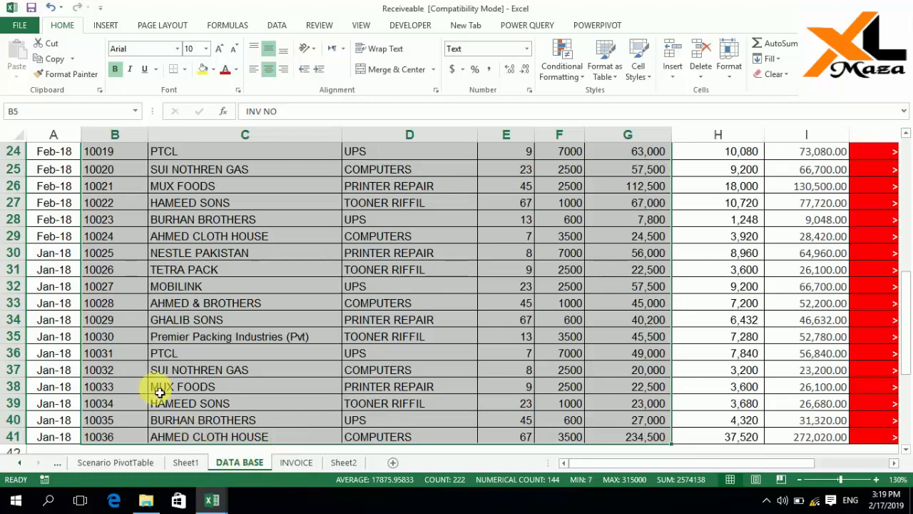
click(105, 24)
click(27, 63)
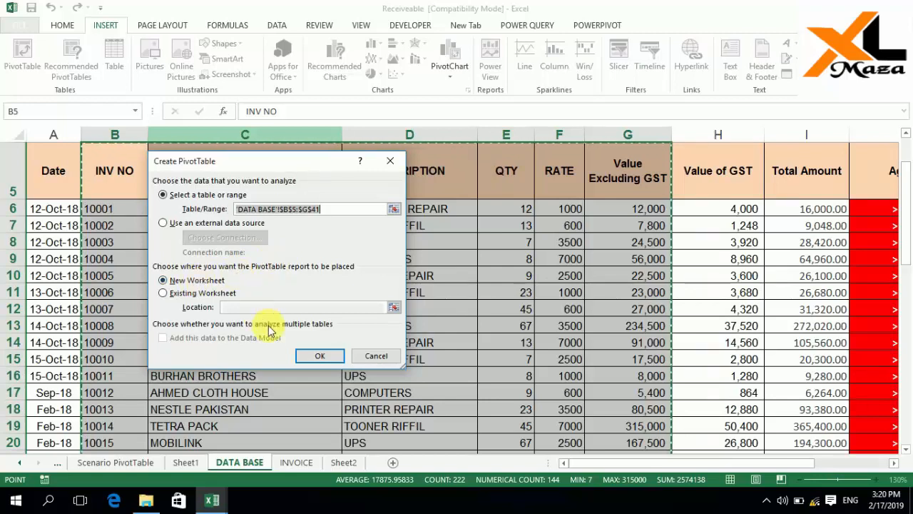
click(311, 355)
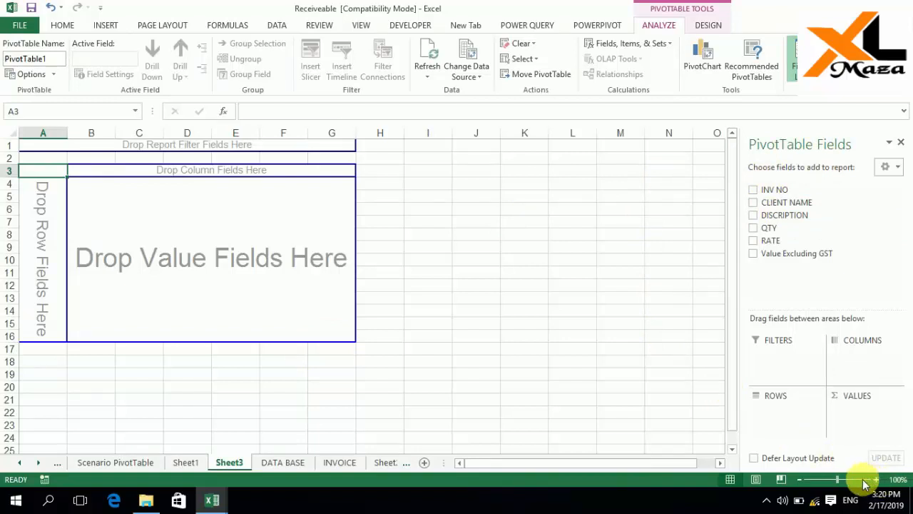
Use INV NO as the PivotTable's report filter and add CLIENT NAME and DISCRIPTION as row fields
drag(840, 480, 843, 479)
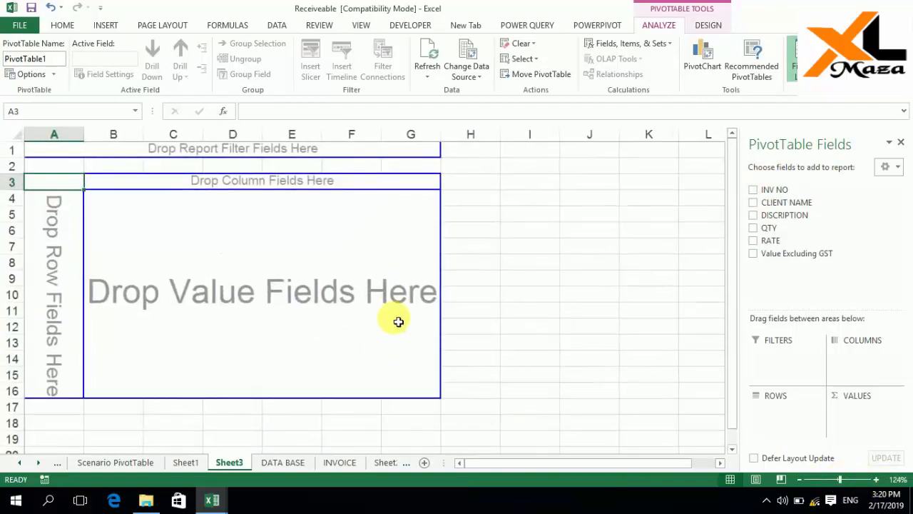
click(324, 288)
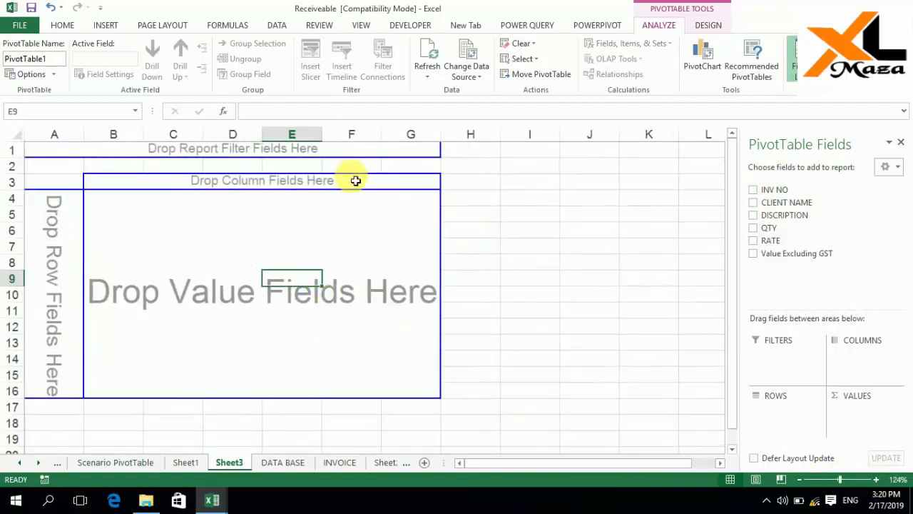
click(261, 148)
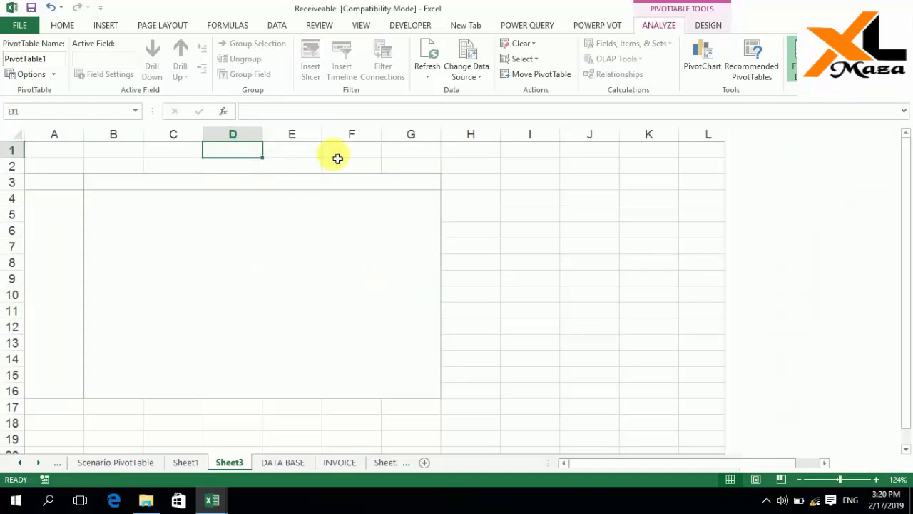
click(357, 245)
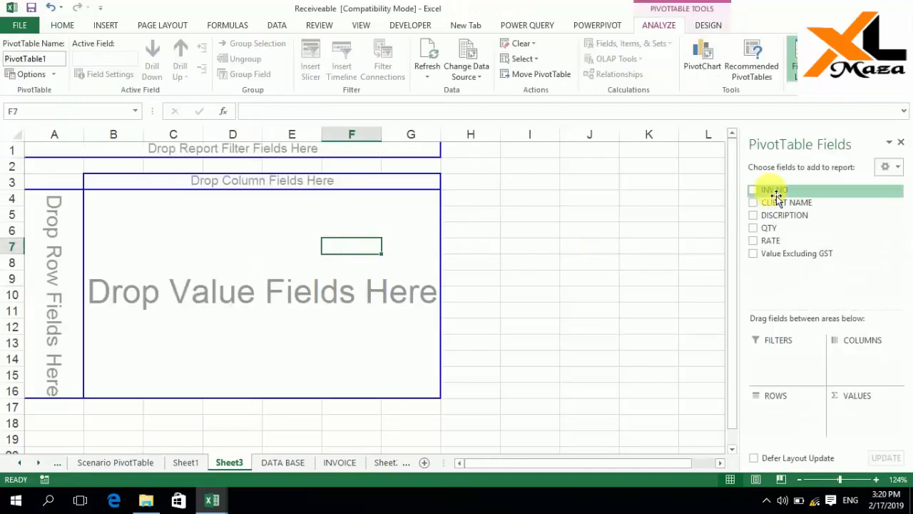
drag(776, 194, 785, 356)
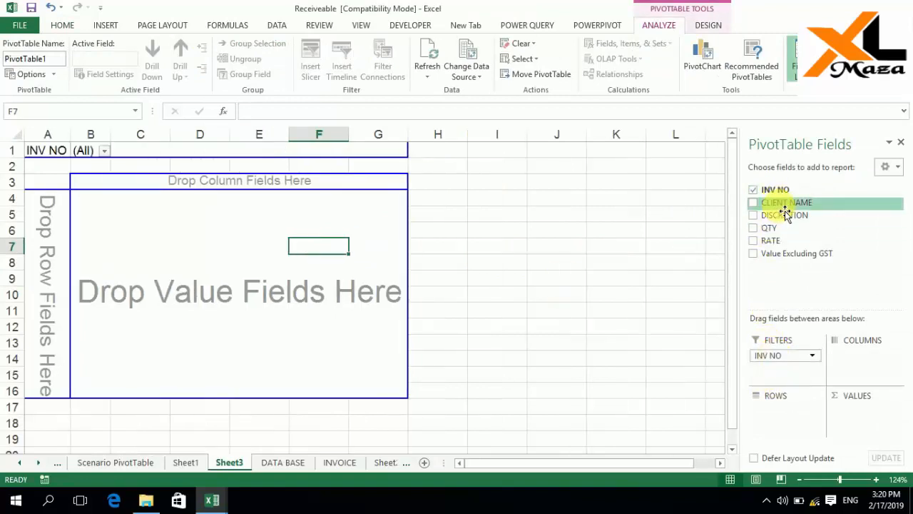
drag(784, 212, 764, 415)
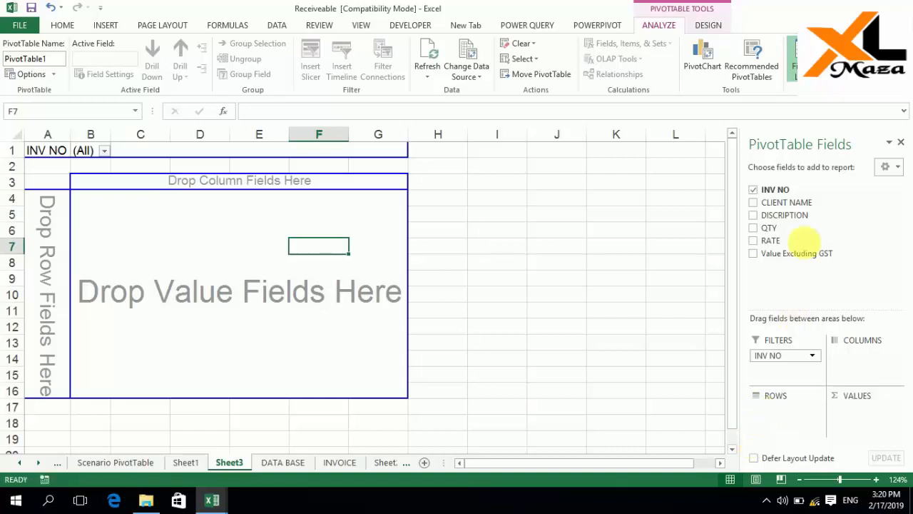
drag(800, 211, 799, 417)
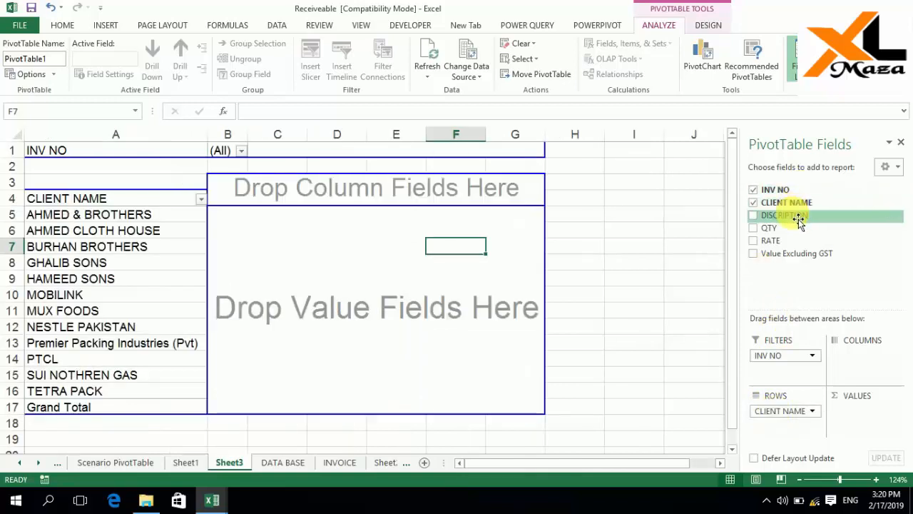
drag(799, 222, 778, 428)
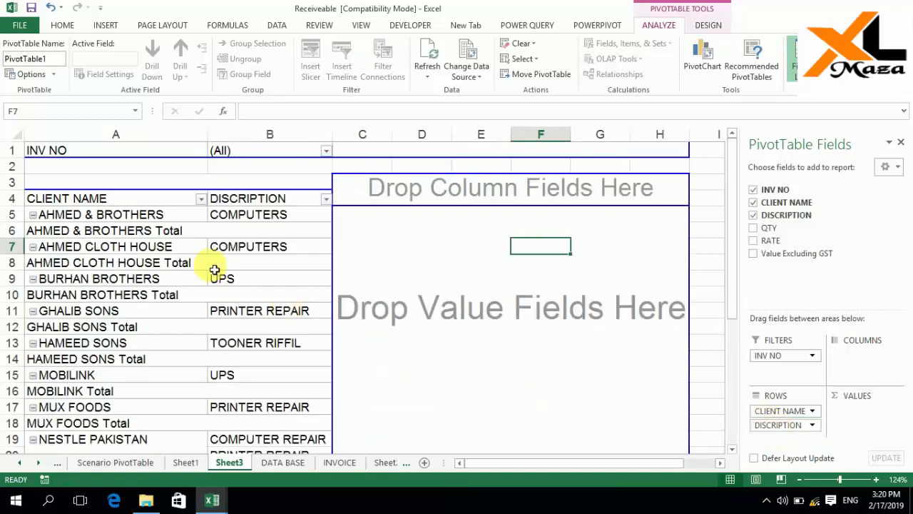
Turn off the CLIENT NAME subtotals in the PivotTable
click(166, 232)
right_click(164, 231)
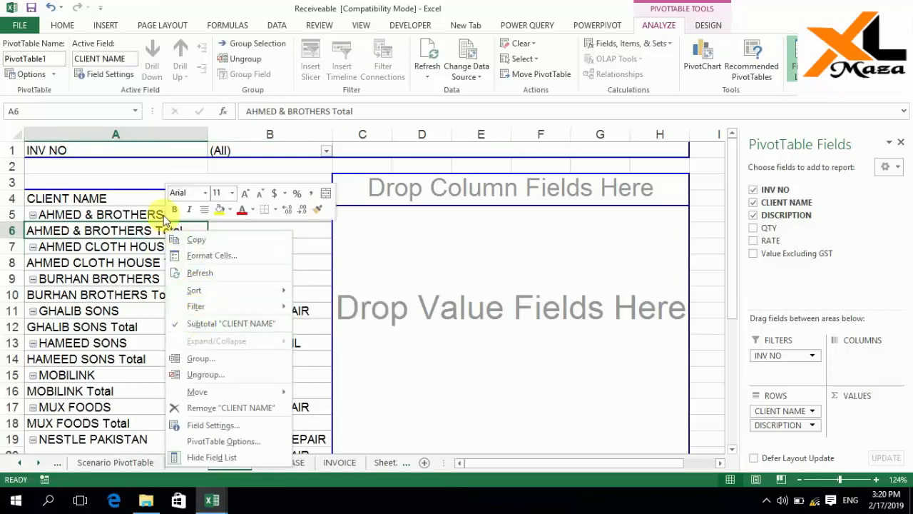
click(138, 230)
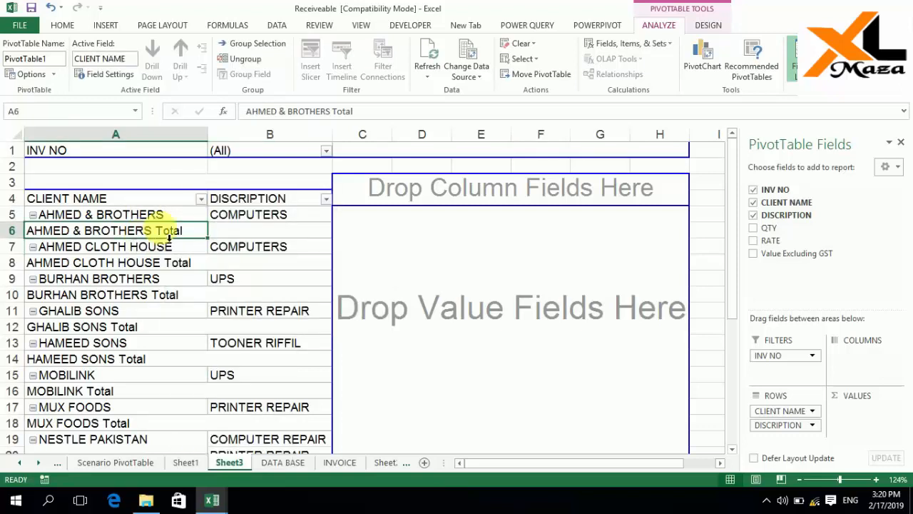
right_click(164, 231)
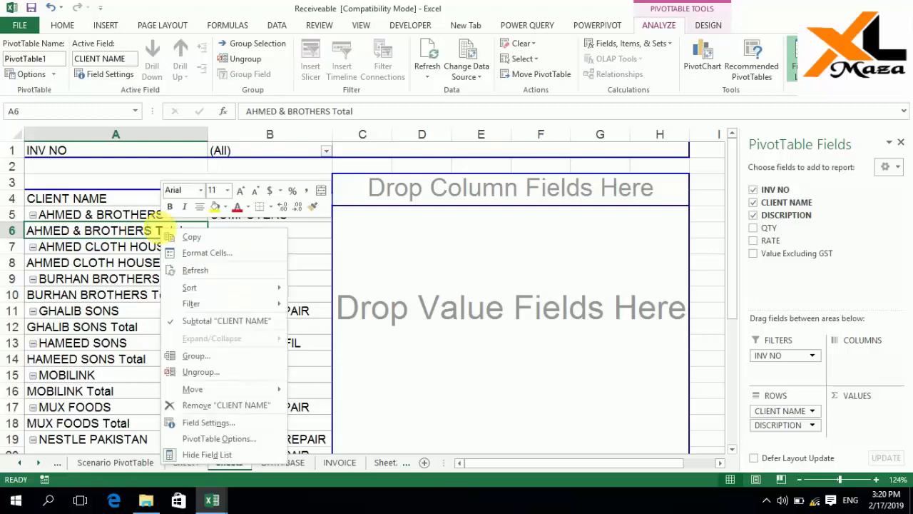
click(246, 322)
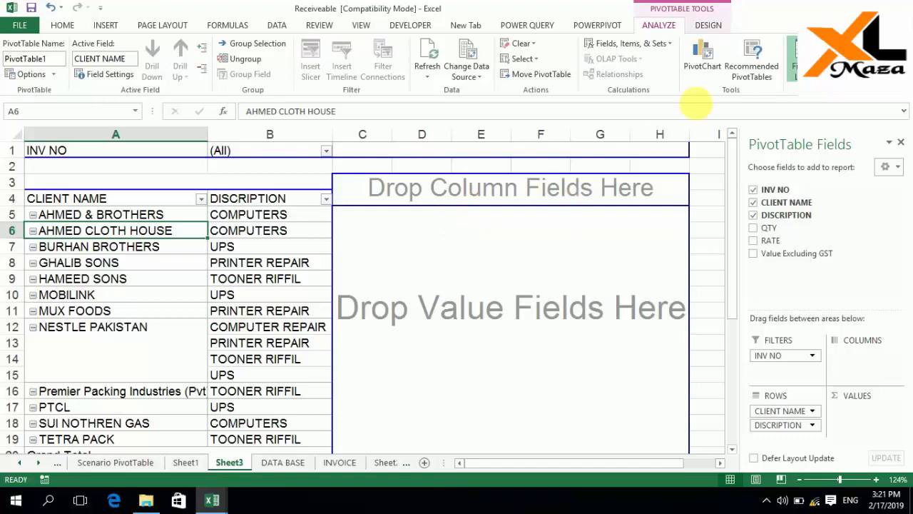
Set the PivotTable's report layout to Tabular Form
click(709, 25)
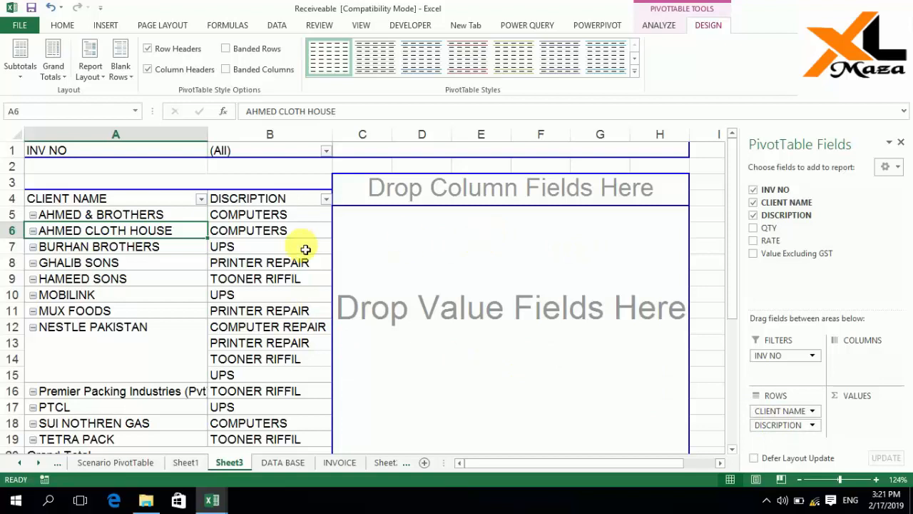
click(104, 72)
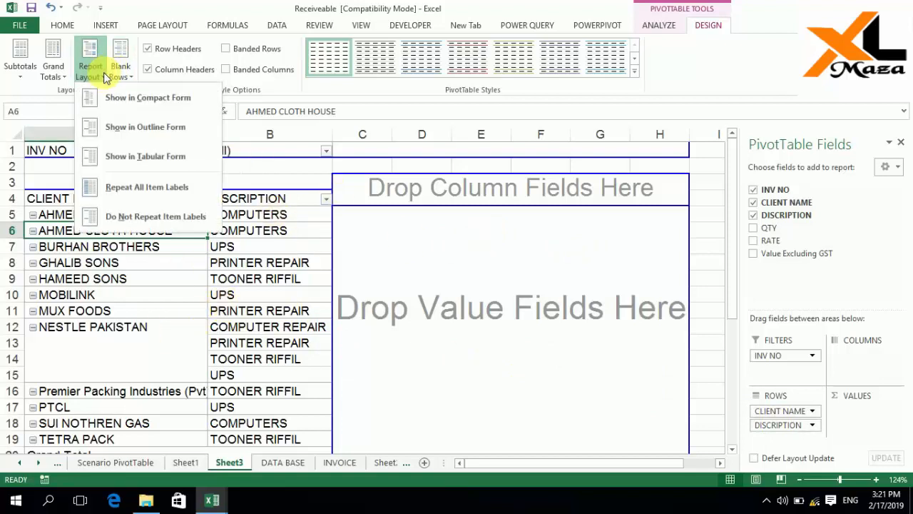
click(136, 155)
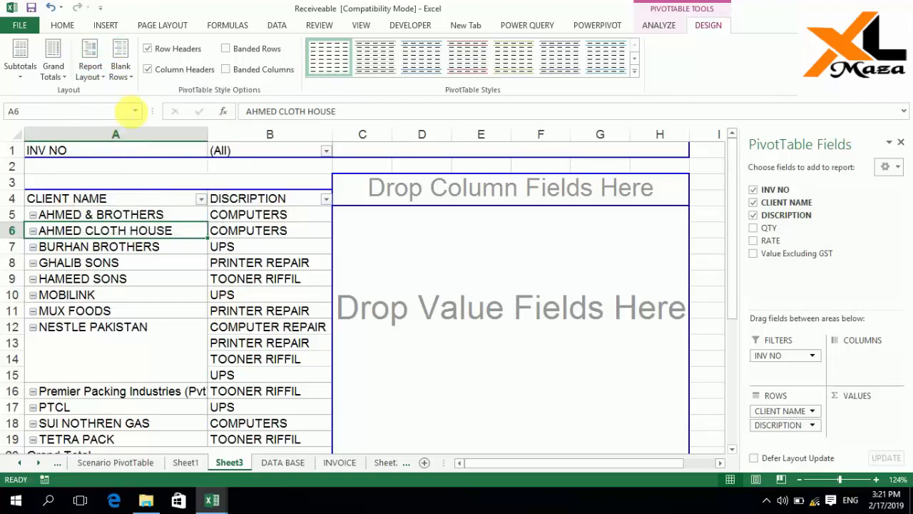
click(91, 75)
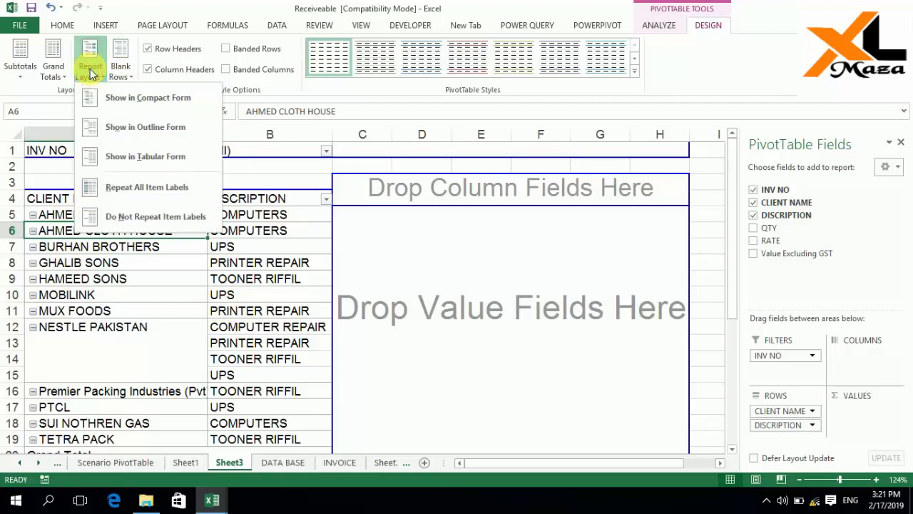
click(147, 162)
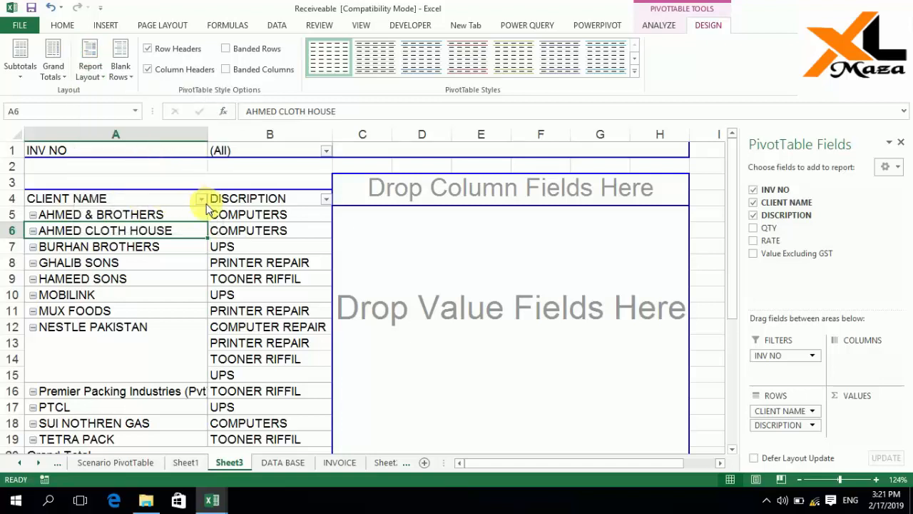
Add QTY, RATE and Value Excluding GST as PivotTable value fields and open the INVOICE sheet
click(242, 204)
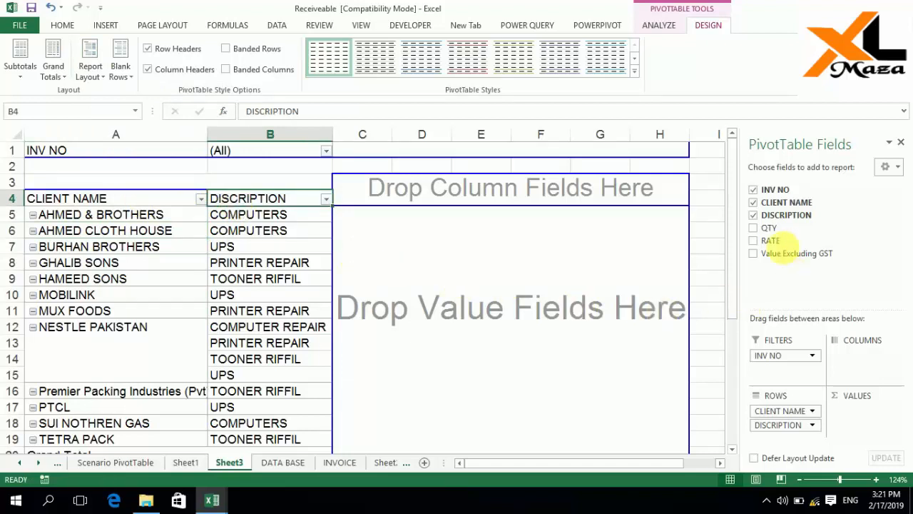
drag(771, 228, 863, 428)
drag(778, 253, 866, 437)
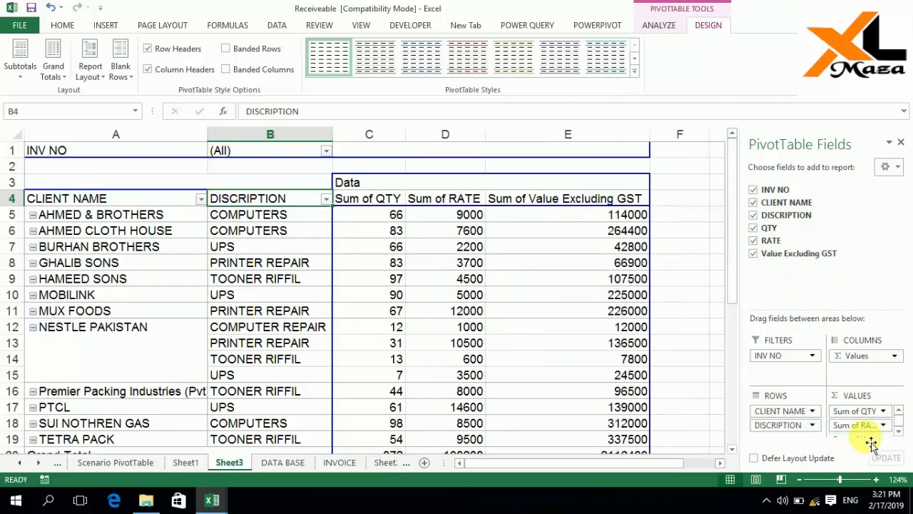
click(403, 250)
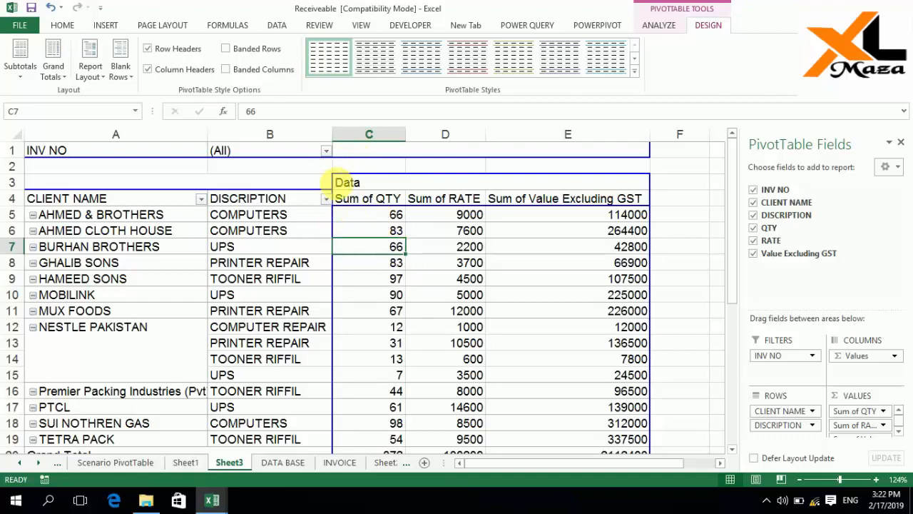
click(335, 462)
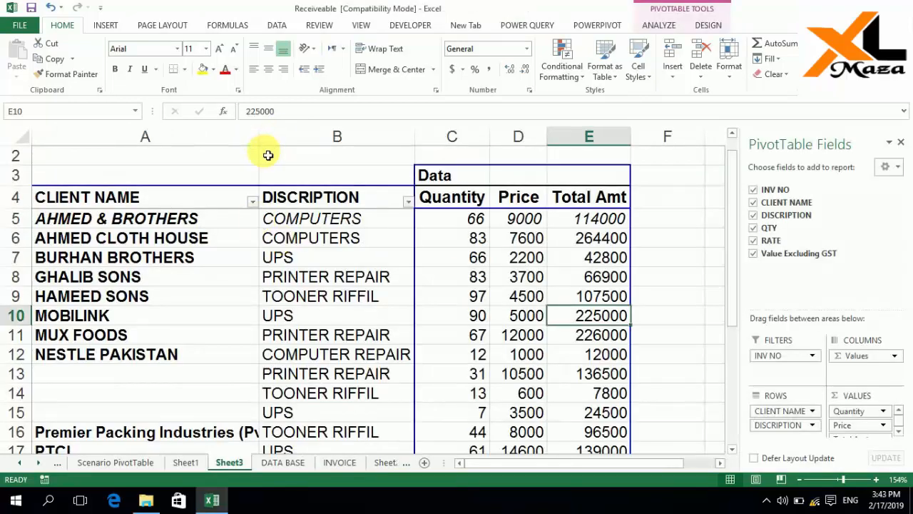
Insert a blank row above the PivotTable's INV NO filter in row 1 of Sheet3
key(Down)
key(Up)
key(Up)
key(ctrl+Up)
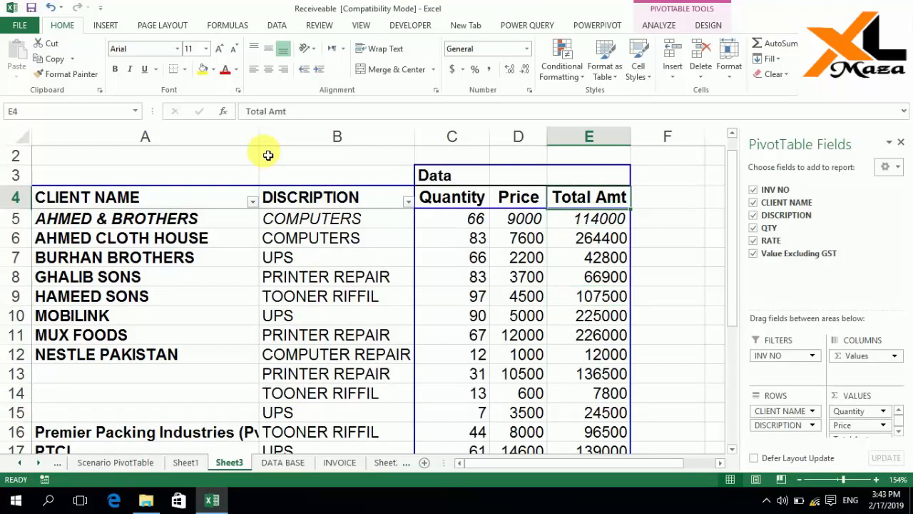
key(ctrl+Up)
key(Left)
key(Left)
key(shift+space)
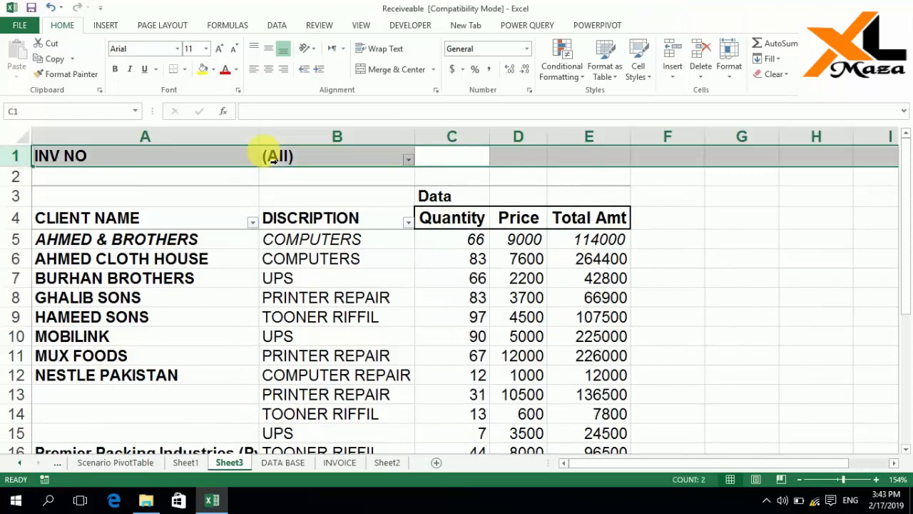
key(alt)
key(i)
key(r)
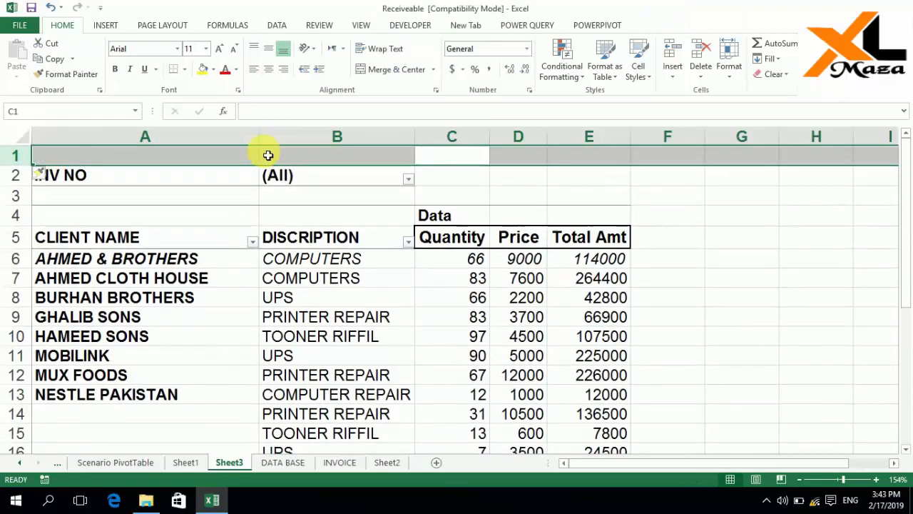
Insert two more blank rows above the PivotTable's INV NO filter on Sheet3
key(F4)
key(F4)
key(Down)
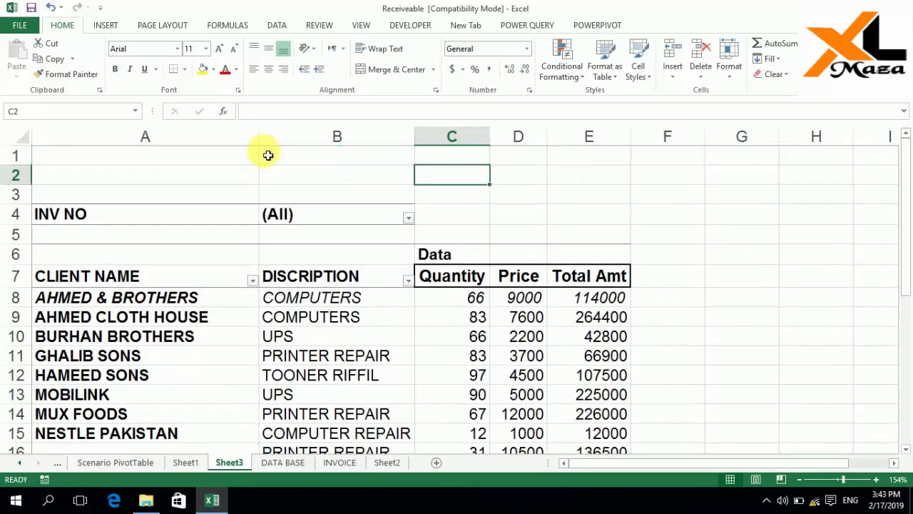
Copy the company name and INVOICE title header block, B2:H3, from the INVOICE sheet
click(341, 463)
key(Up)
key(Down)
key(Down)
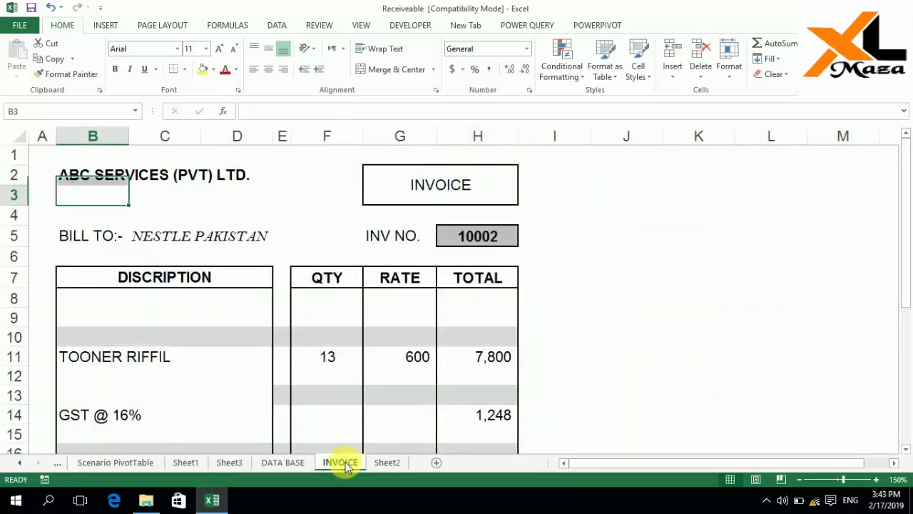
key(shift+Right)
key(shift+Up)
key(shift+Right)
key(shift+Right)
key(shift+Right)
key(shift+Right)
key(shift+Right)
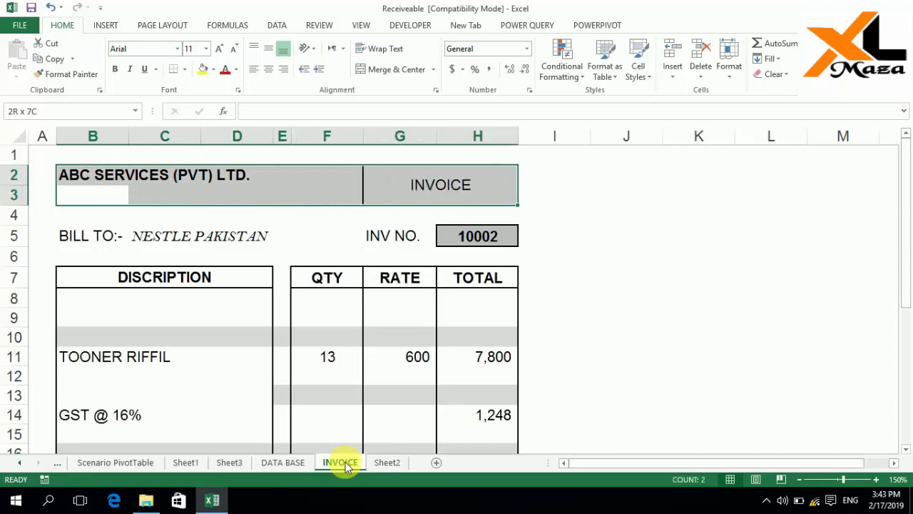
key(shift+Left)
key(ctrl+c)
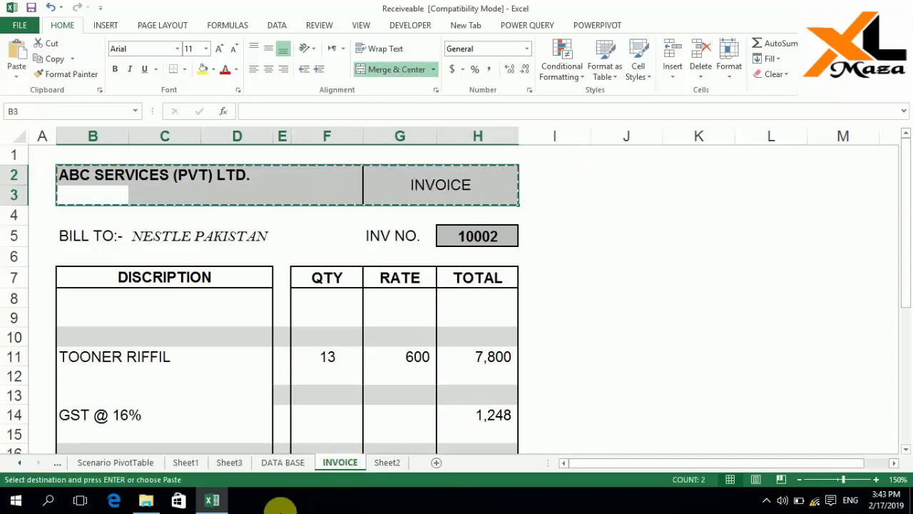
Paste the copied header block at cell A2 of Sheet3, above the PivotTable
click(293, 464)
key(Up)
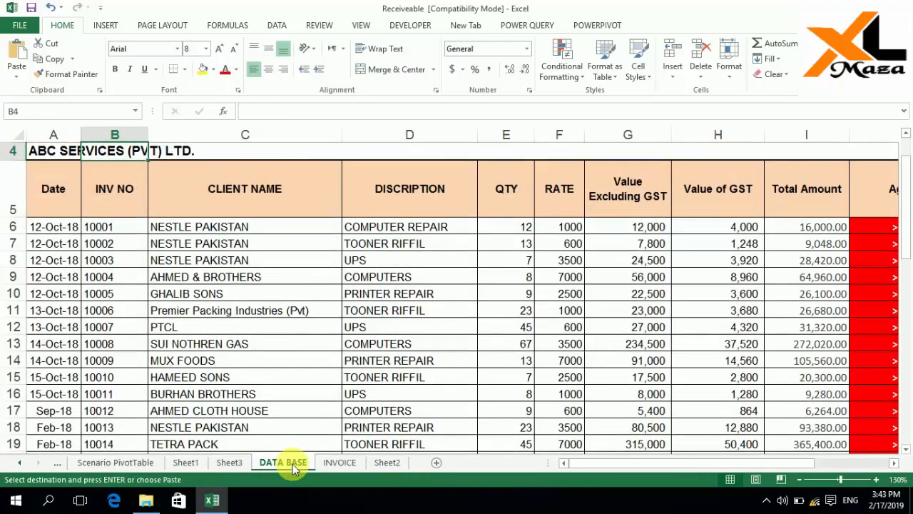
click(230, 462)
key(Left)
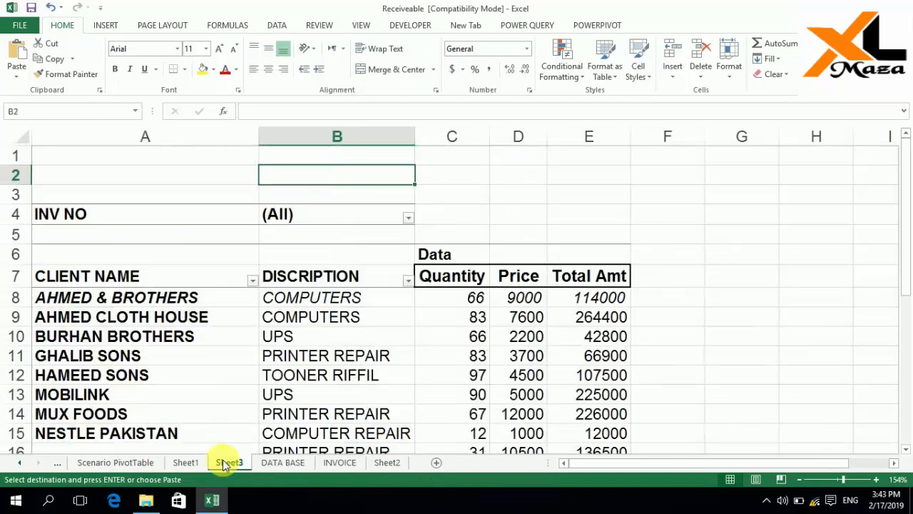
key(Left)
key(ctrl+v)
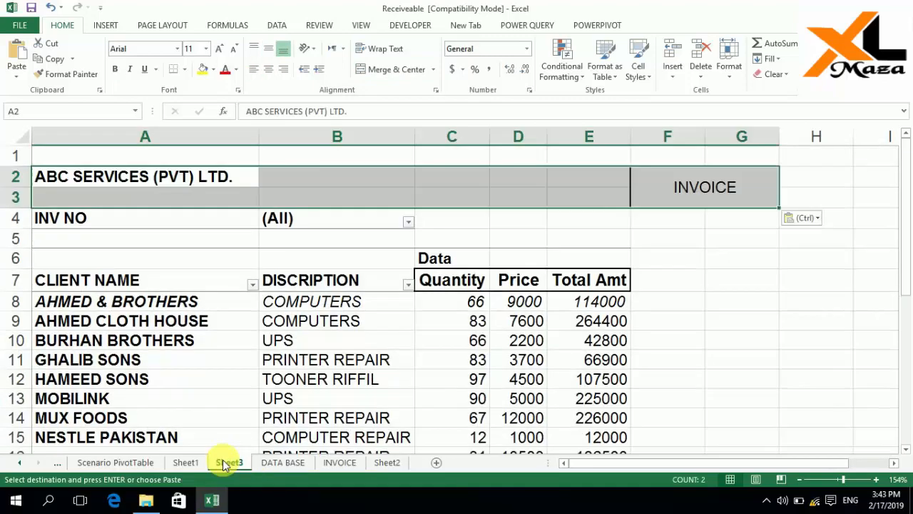
key(Right)
key(Right)
key(Right)
key(Right)
key(Right)
key(Down)
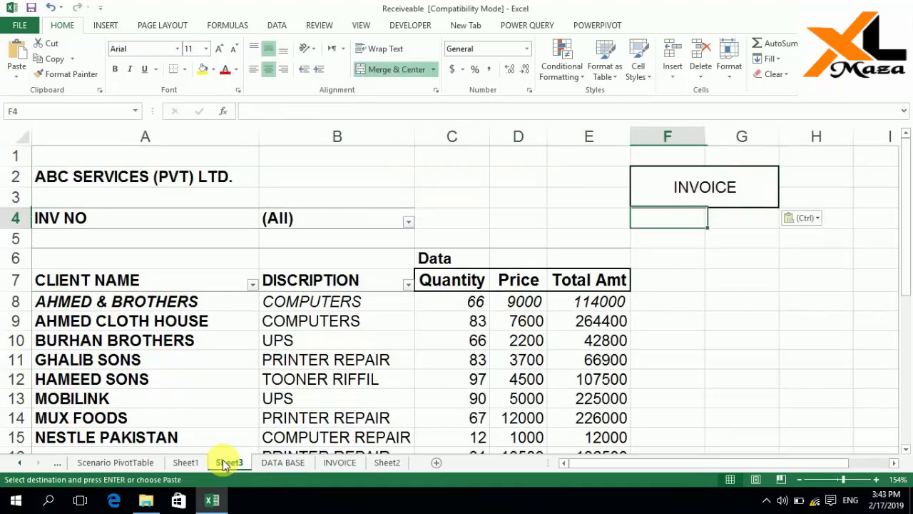
key(ctrl)
key(Right)
key(Right)
key(Right)
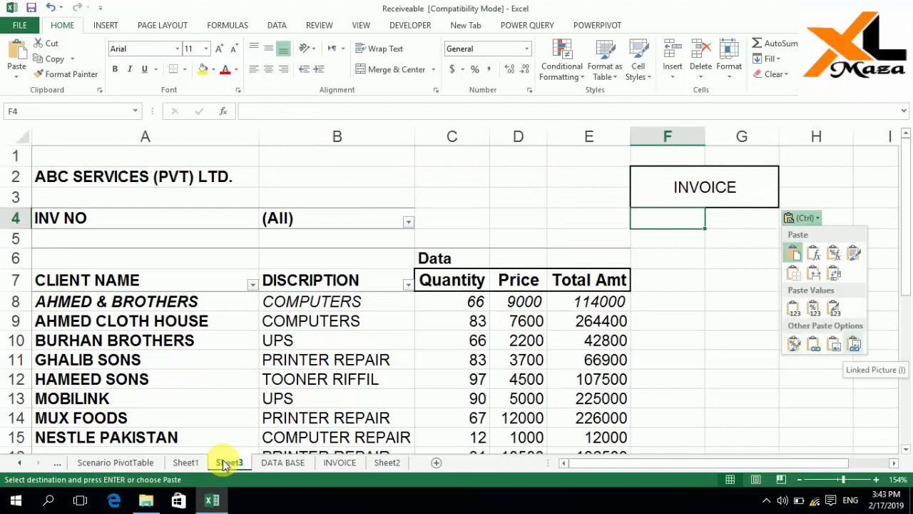
key(Escape)
key(Up)
key(ctrl)
key(Left)
key(Left)
key(Left)
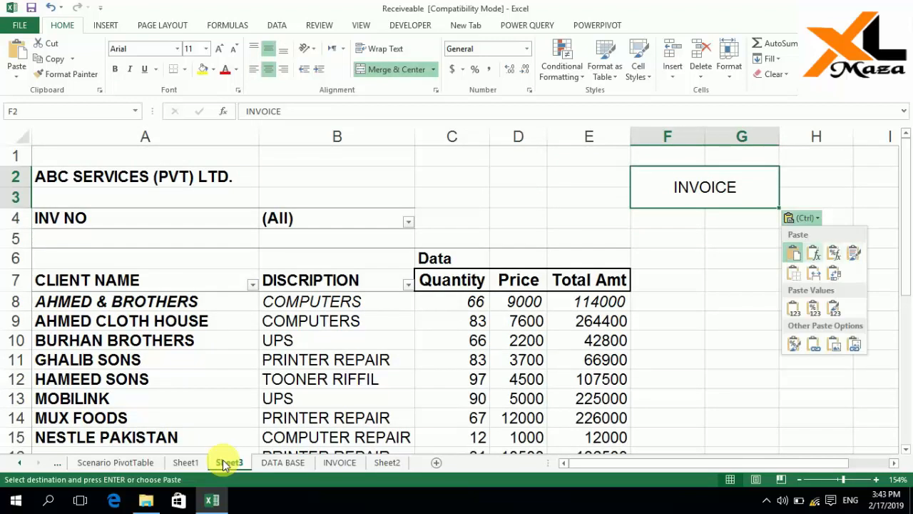
key(Down)
key(Escape)
Move the INVOICE title box from F2 to D2 so it sits over columns D and E, and make it bold
key(Left)
key(Right)
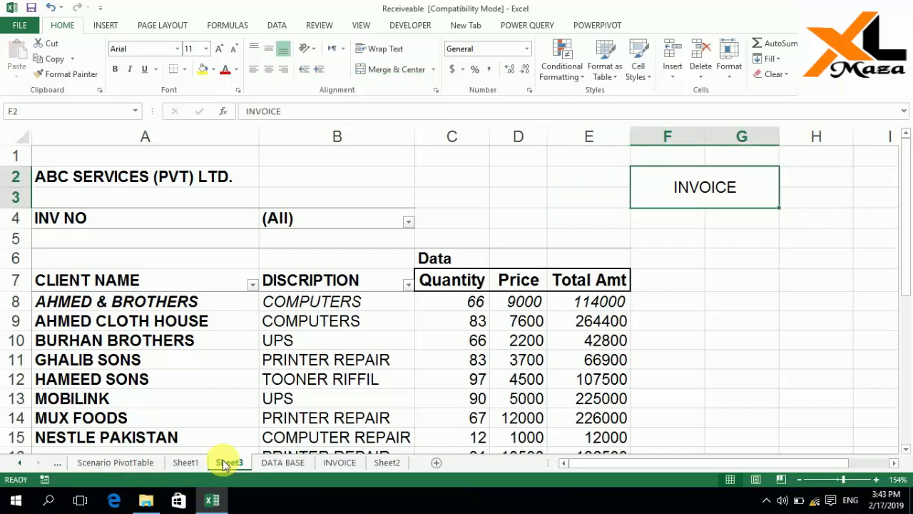
key(Left)
key(Left)
key(Up)
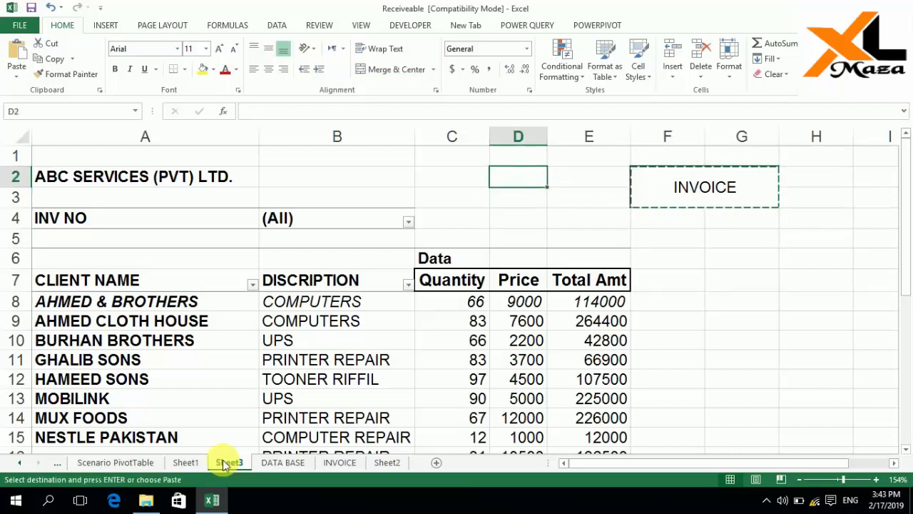
key(Return)
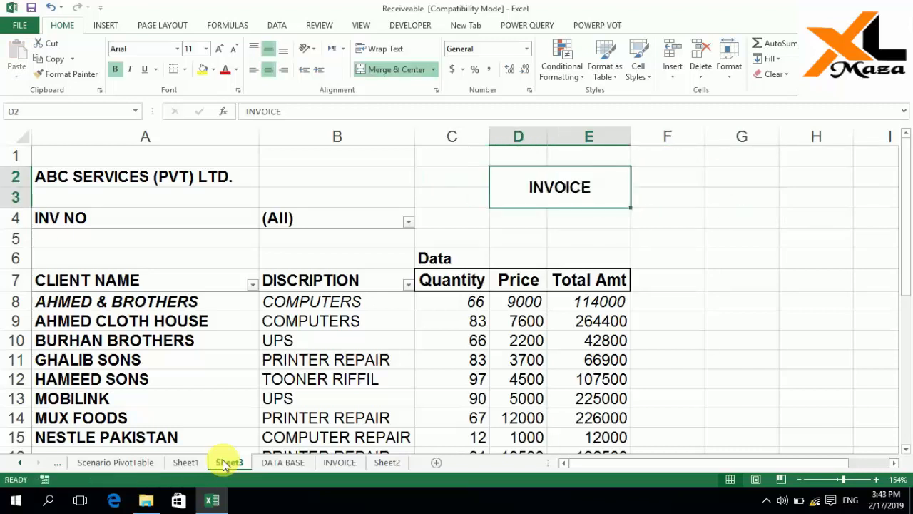
key(Left)
key(Left)
key(Left)
key(Down)
key(Down)
key(Down)
key(Down)
key(Down)
key(Down)
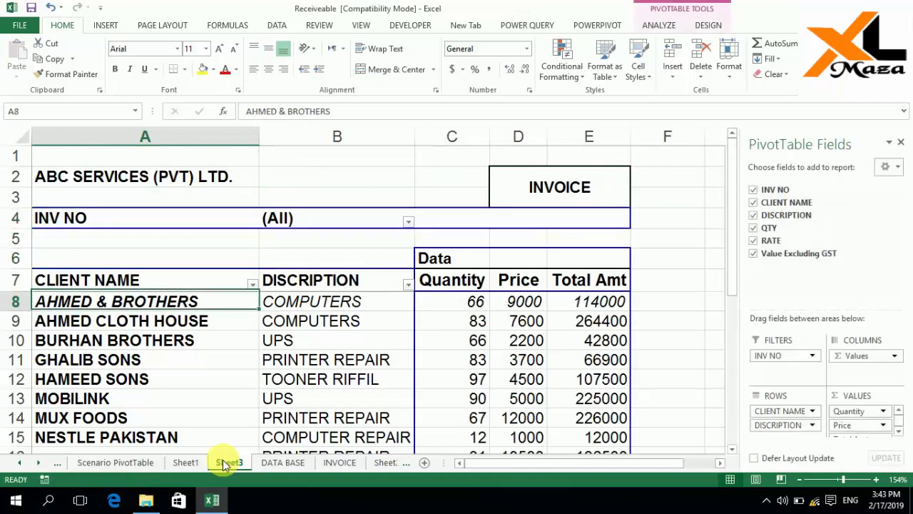
key(Up)
key(Down)
key(Down)
key(Up)
key(Up)
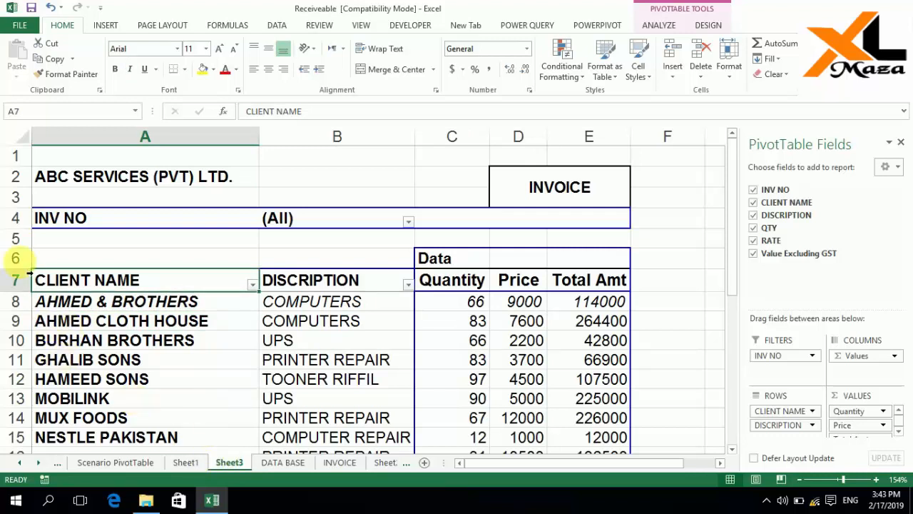
Hide row 6 containing the Data label and make row 5 much taller to space out the invoice
right_click(20, 261)
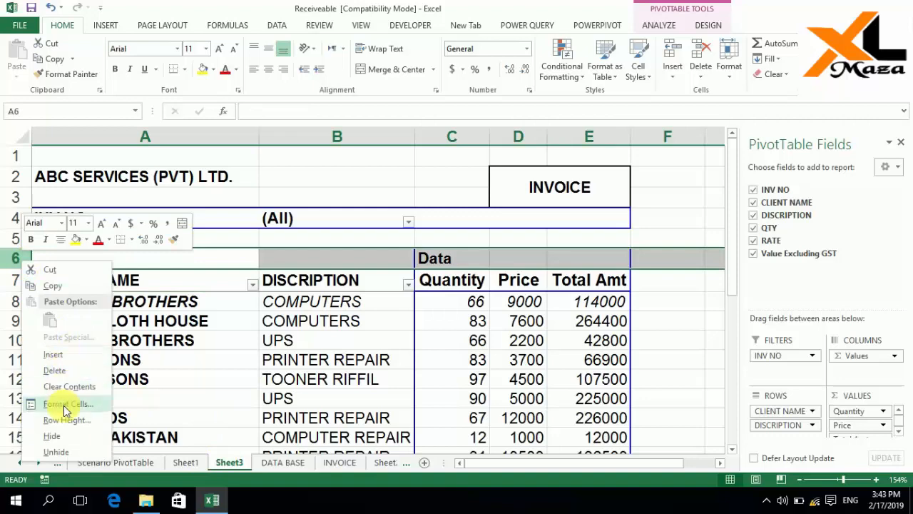
click(65, 436)
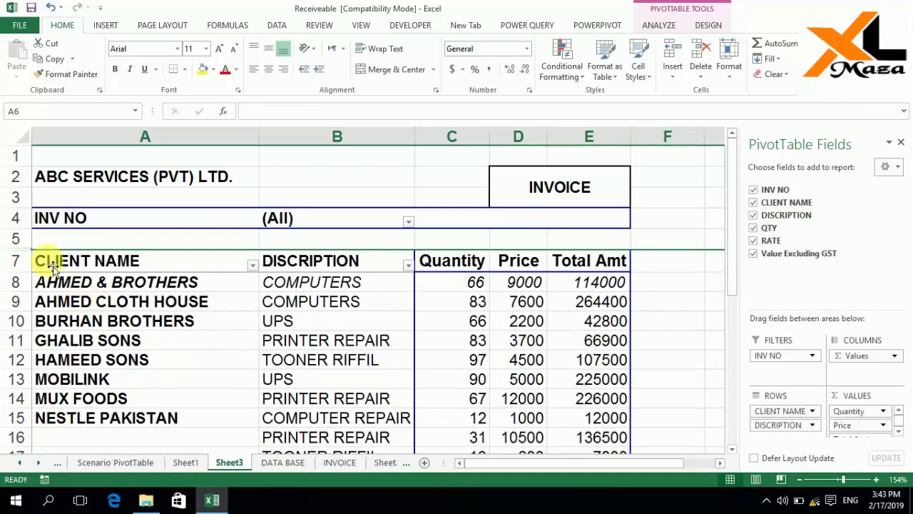
drag(31, 253, 39, 352)
click(192, 291)
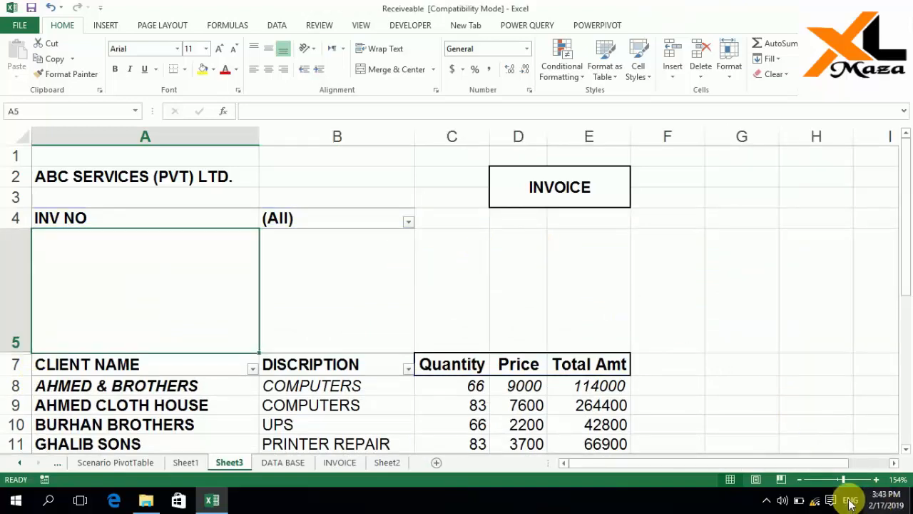
Zoom Sheet3 out to 95% and look over the PivotTable invoice layout
drag(837, 477, 835, 480)
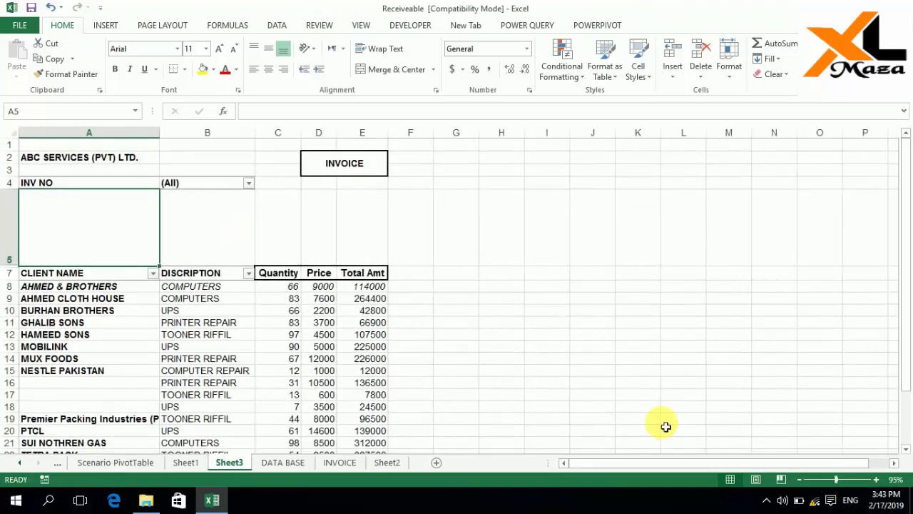
key(Down)
key(Down)
key(Down)
key(Up)
key(Up)
key(Up)
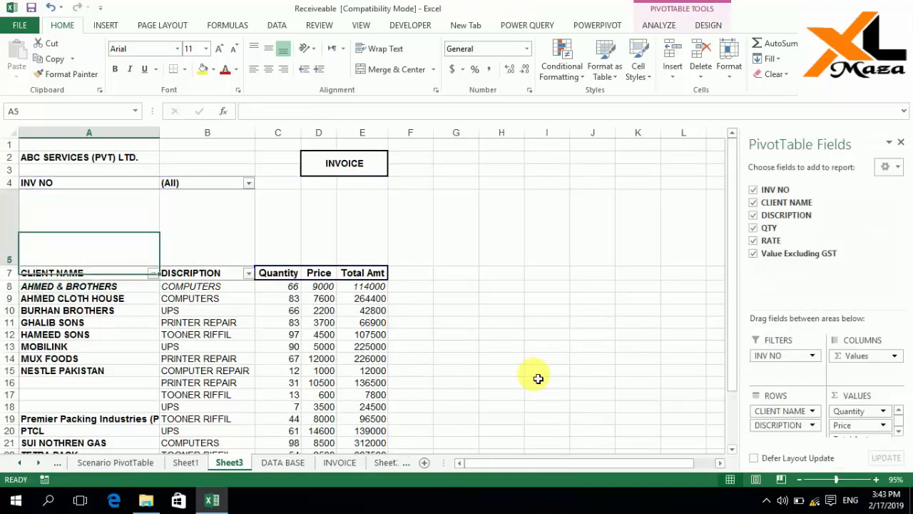
key(Right)
key(Right)
key(Down)
key(Down)
key(Down)
key(Right)
key(Right)
key(Right)
key(Right)
key(Right)
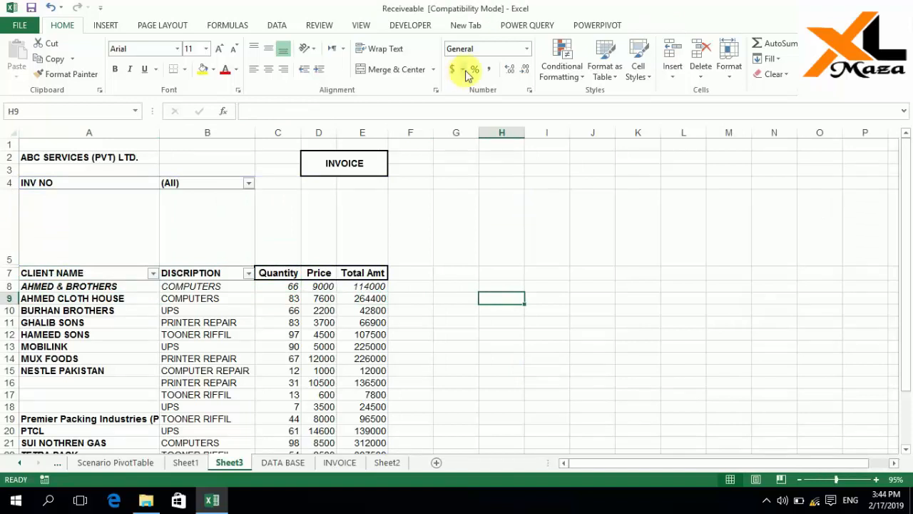
Turn off the gridlines on Sheet3
click(360, 26)
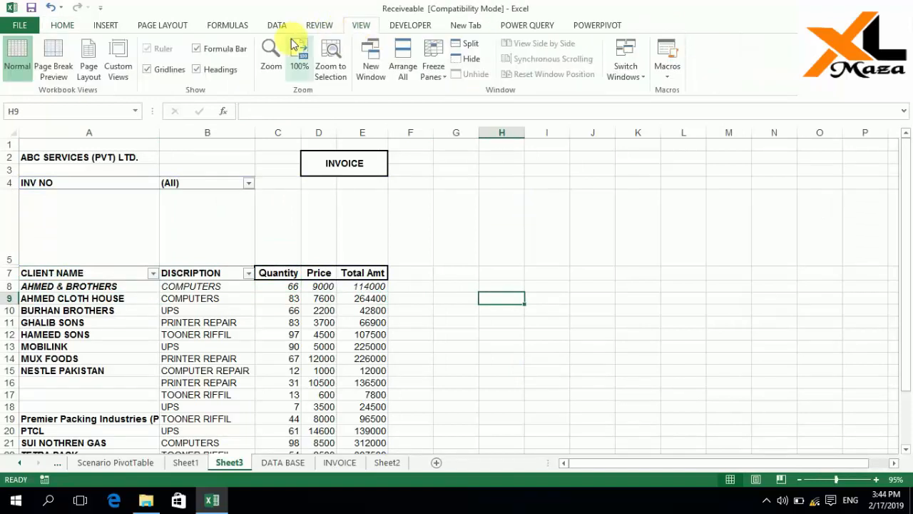
click(147, 69)
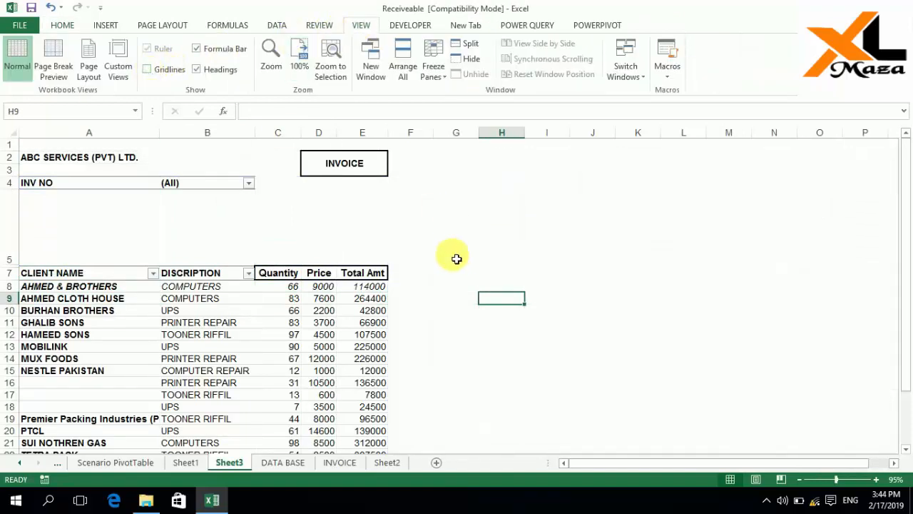
key(Left)
key(Left)
key(Left)
key(Left)
key(Left)
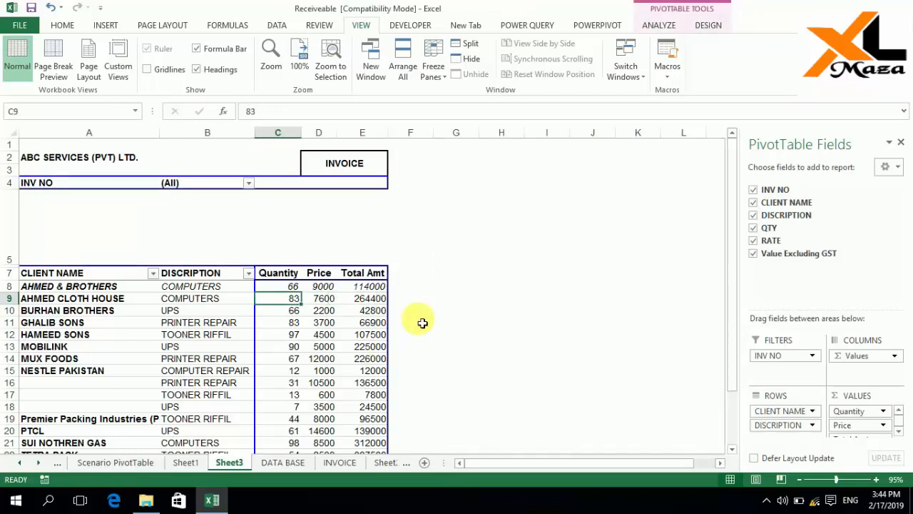
Open the DATA BASE sheet and look over the top of the RECEIVEABLES table
click(282, 462)
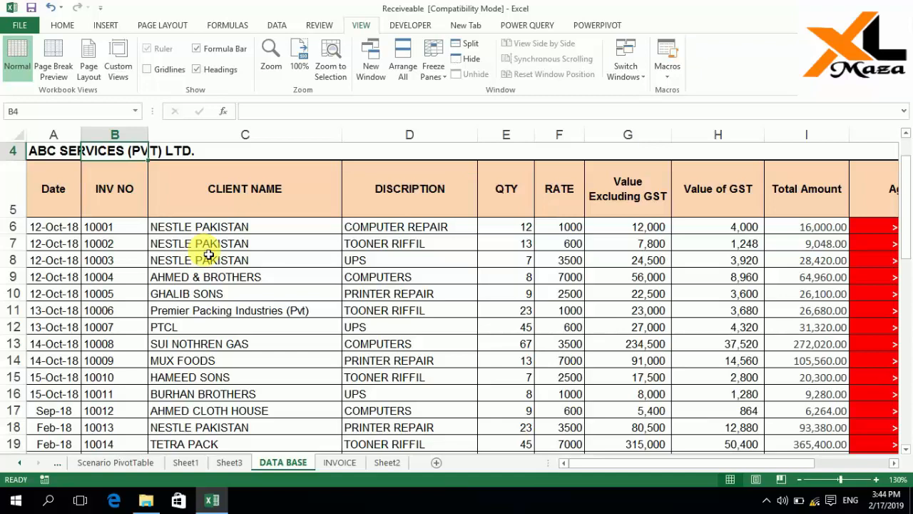
key(Left)
key(Up)
key(Up)
key(Down)
key(Down)
key(Down)
key(Down)
key(Down)
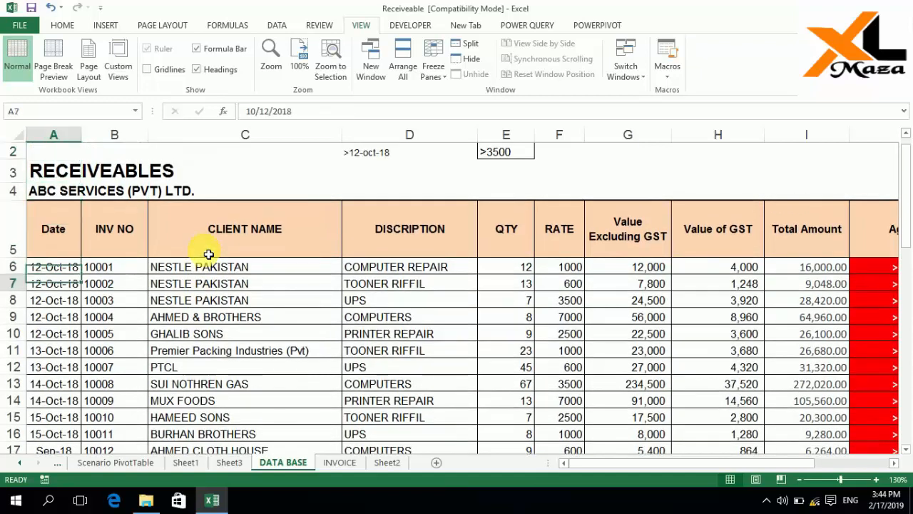
Fill invoice number 10001 down the INV NO column into cells B7, B8 and B9
key(Down)
key(Right)
key(Up)
key(Right)
key(Left)
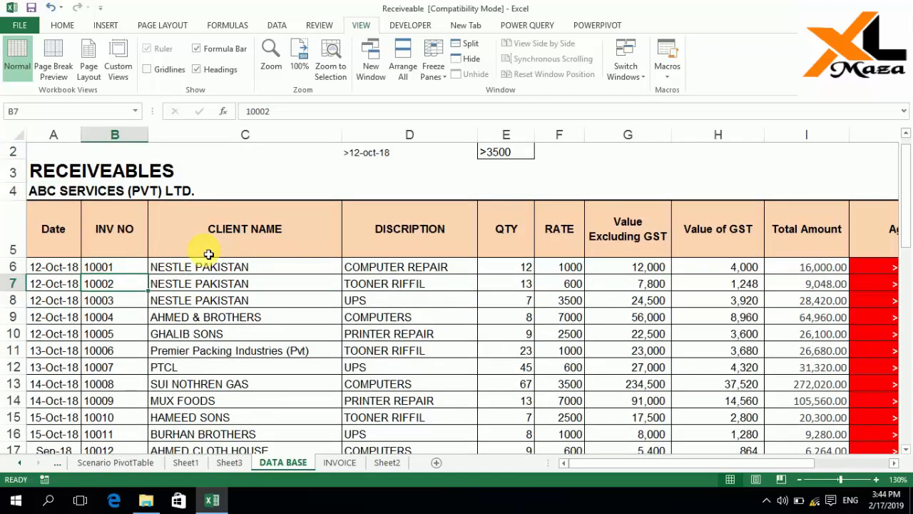
key(ctrl+d)
key(Down)
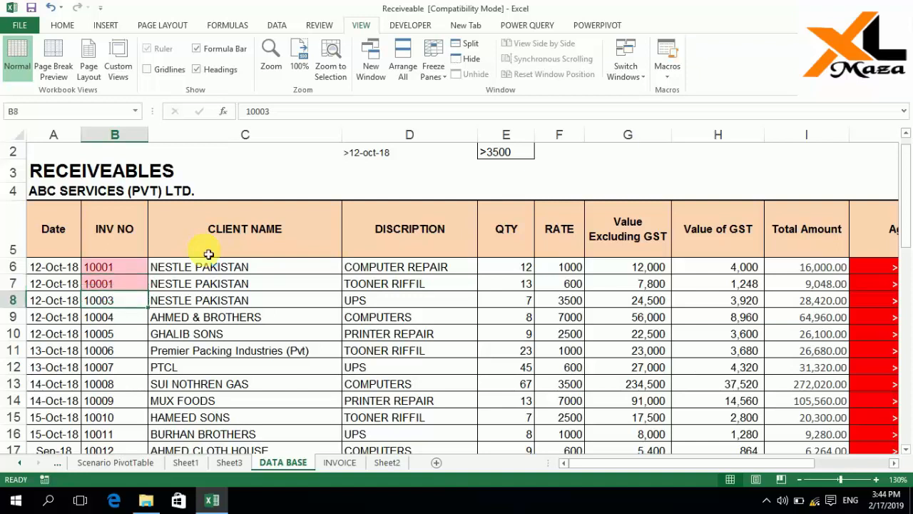
key(ctrl+d)
key(Down)
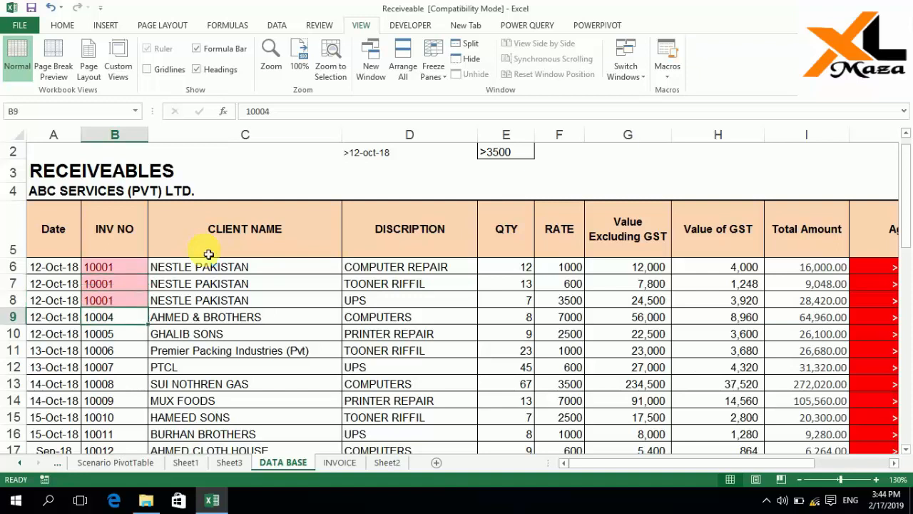
key(ctrl+d)
key(Down)
Fill invoice number 10005 from B10 down into B11
key(Down)
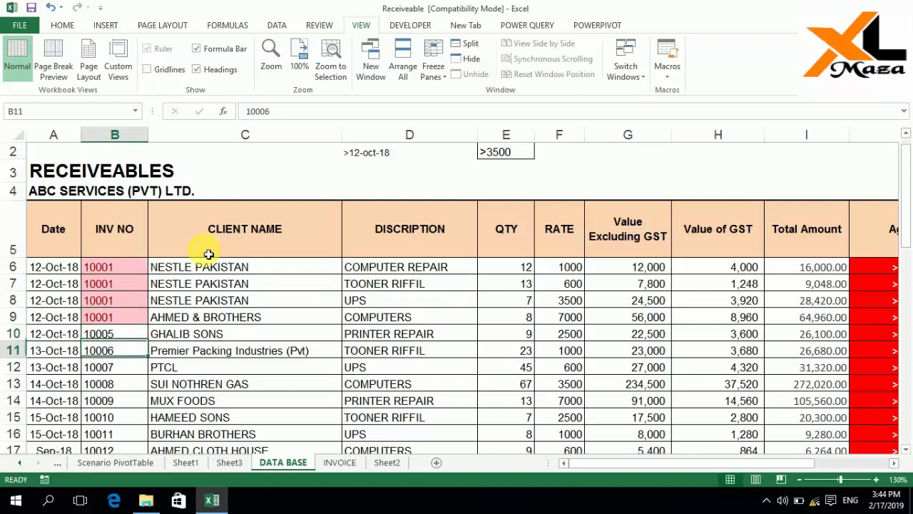
key(Up)
key(Up)
key(Down)
key(Down)
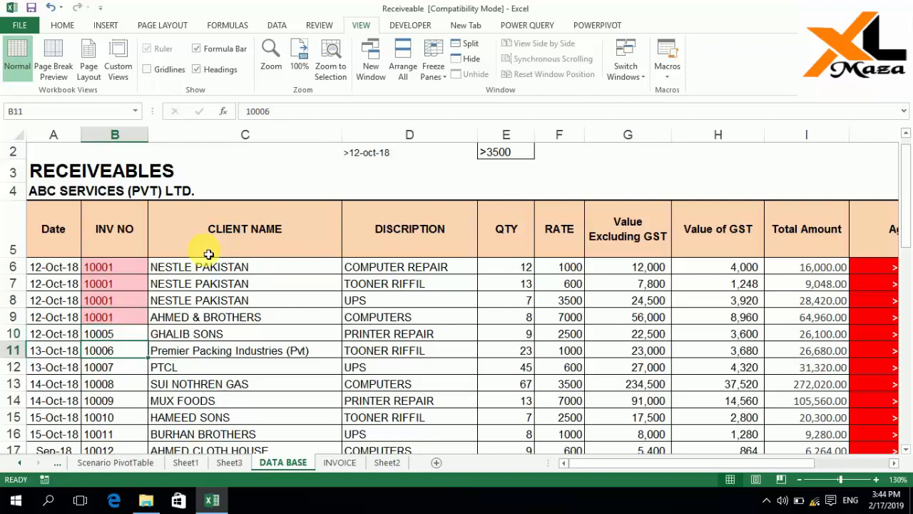
key(ctrl+d)
key(Right)
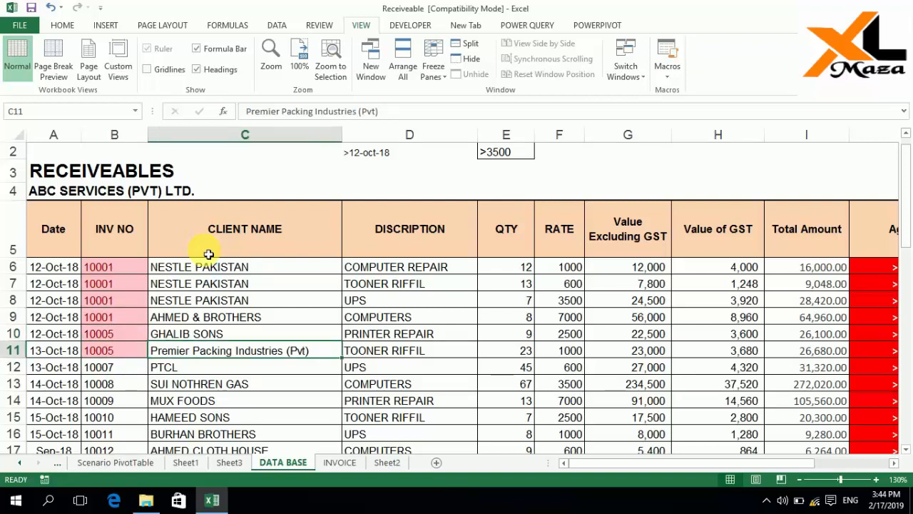
Change the client name in C11 to GHALIB SONS
text(g)
key(Right)
key(Right)
key(Left)
key(Left)
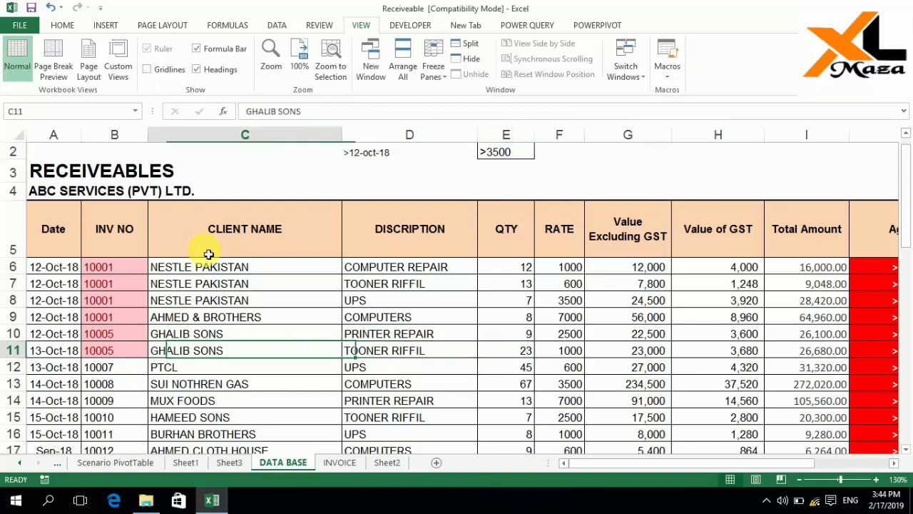
Fill invoice number 10005 down into B12 and select the client name beside it
key(Down)
key(Left)
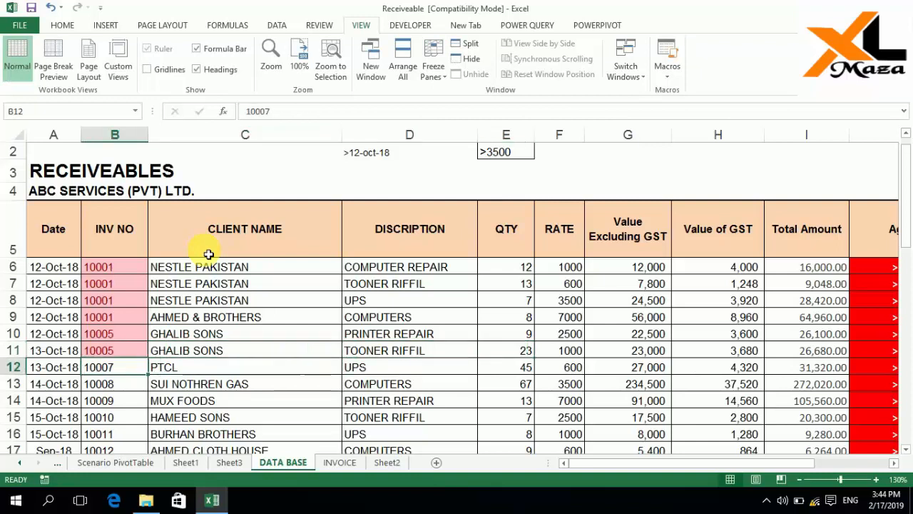
key(ctrl+d)
key(Right)
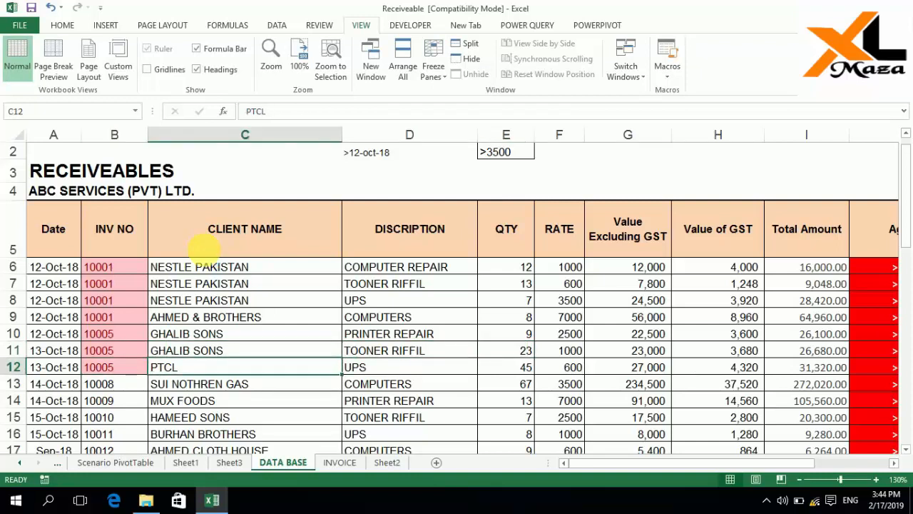
Fill the client name GHALIB SONS from C11 down into C12
key(ctrl+d)
key(Down)
key(Left)
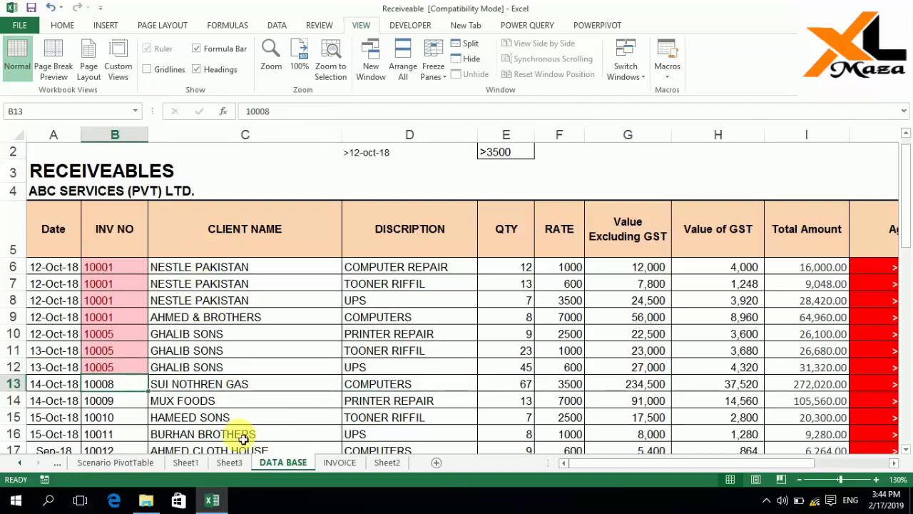
Refresh the PivotTable on Sheet3 with the updated database rows
click(232, 461)
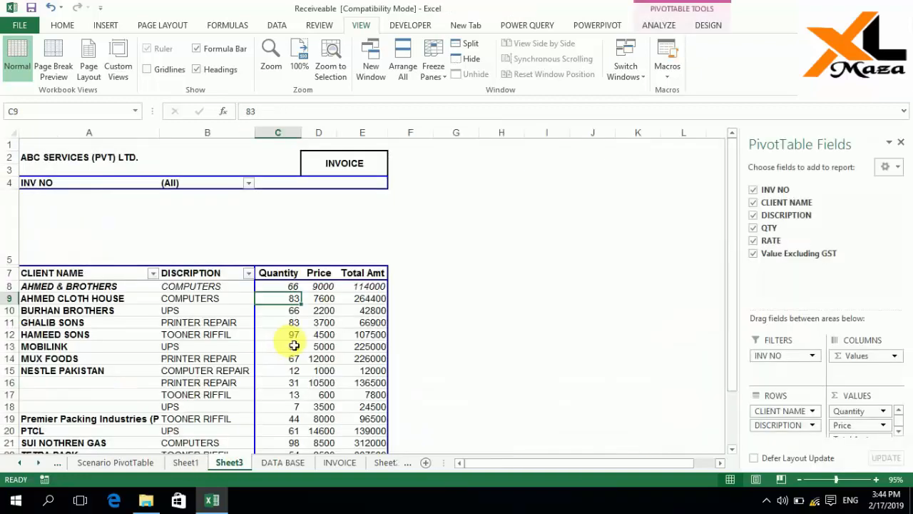
click(663, 25)
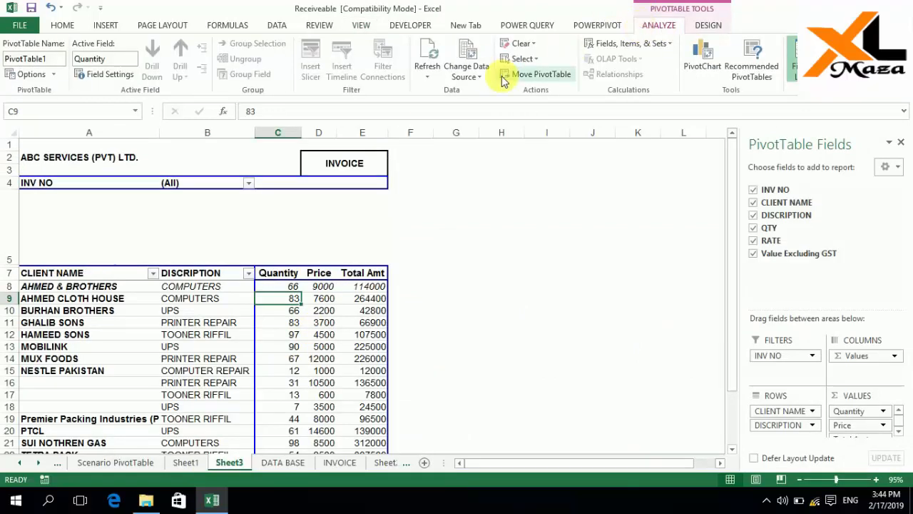
click(427, 71)
click(437, 107)
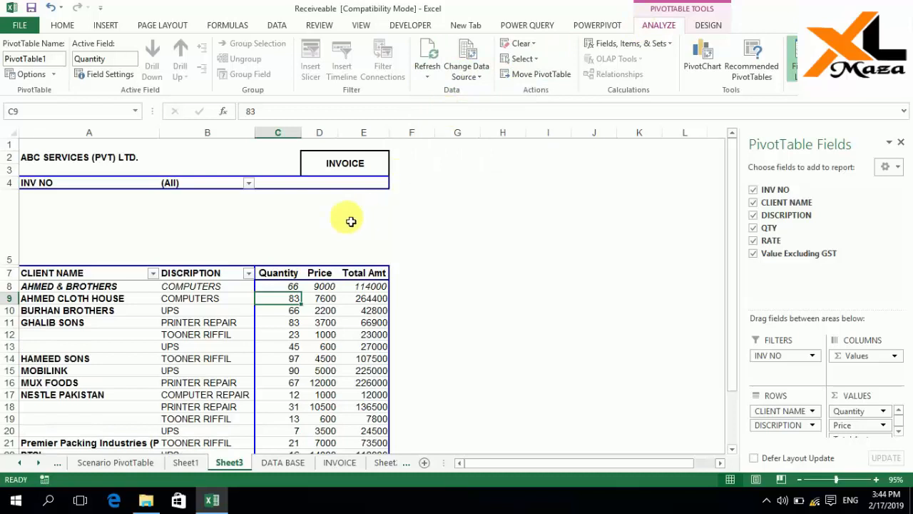
Filter the PivotTable invoice by INV NO 10001
click(249, 184)
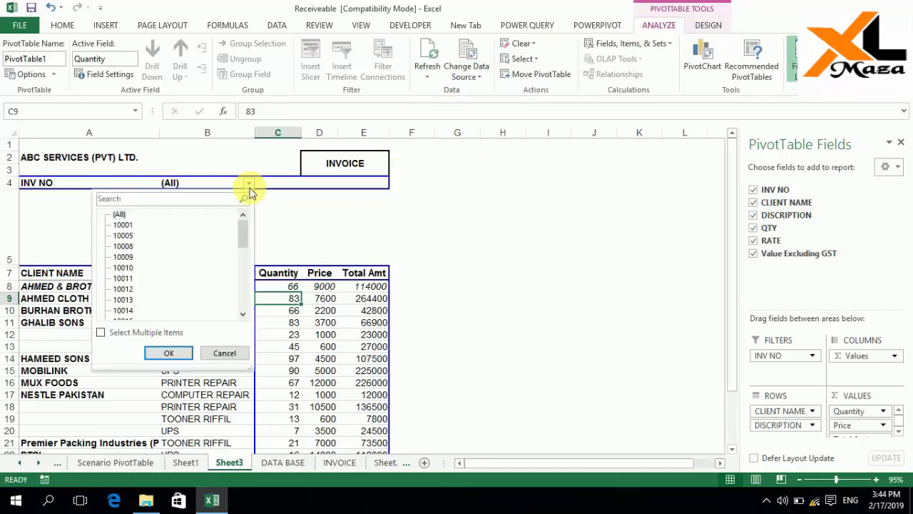
click(123, 225)
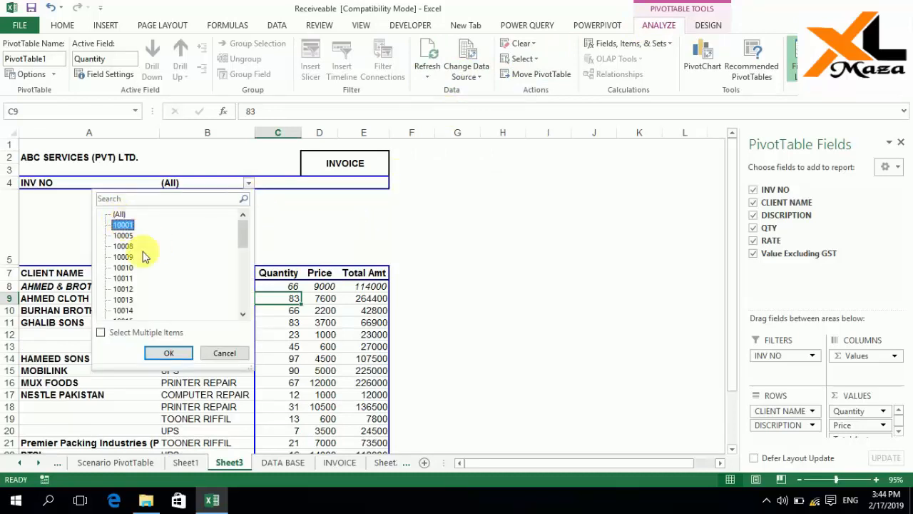
click(170, 354)
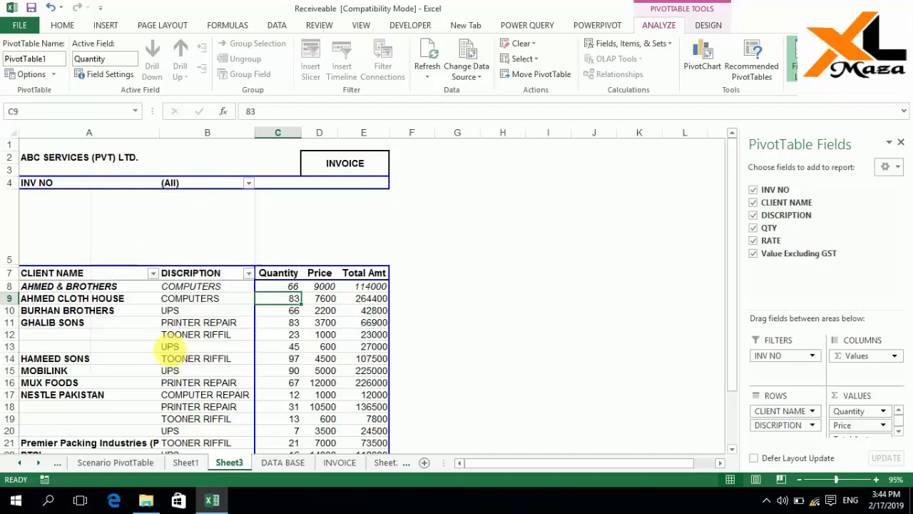
Set the height of the invoice's item rows 8 to 11 to 30
key(Up)
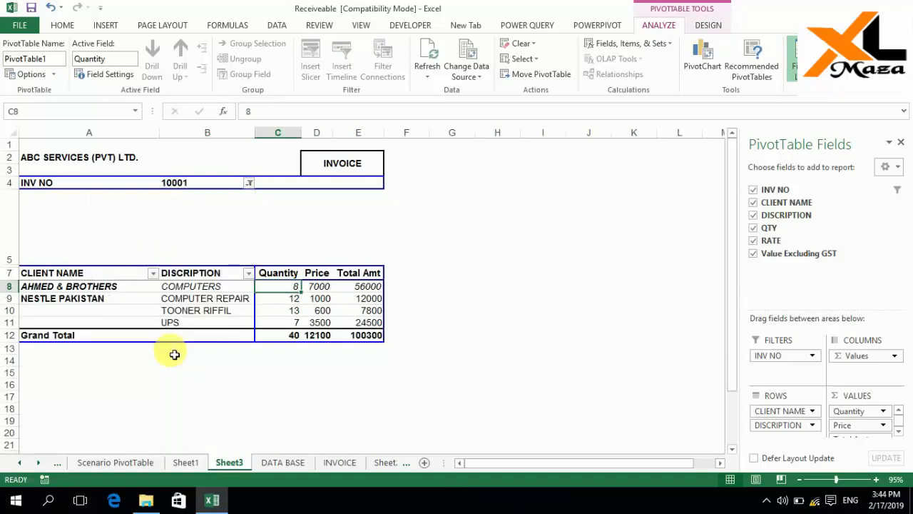
key(shift+Down)
key(shift+Down)
key(shift+Down)
key(alt+o)
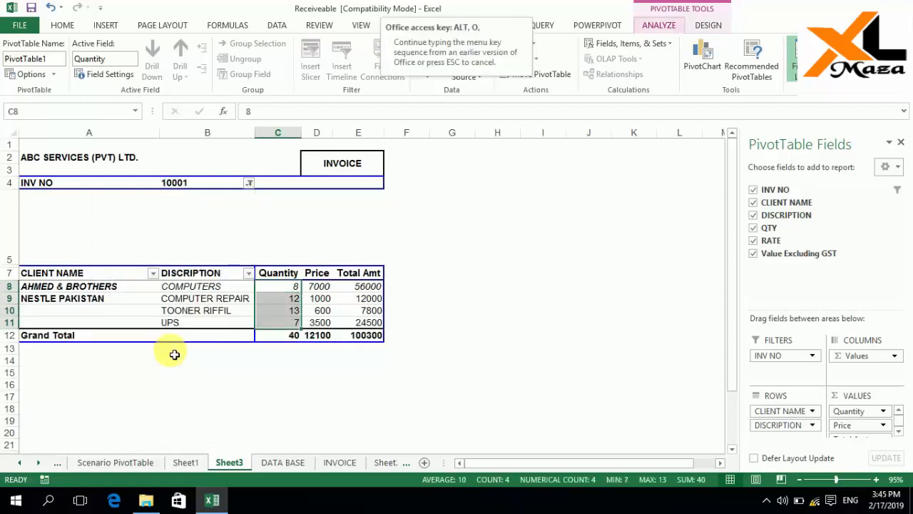
key(r)
key(e)
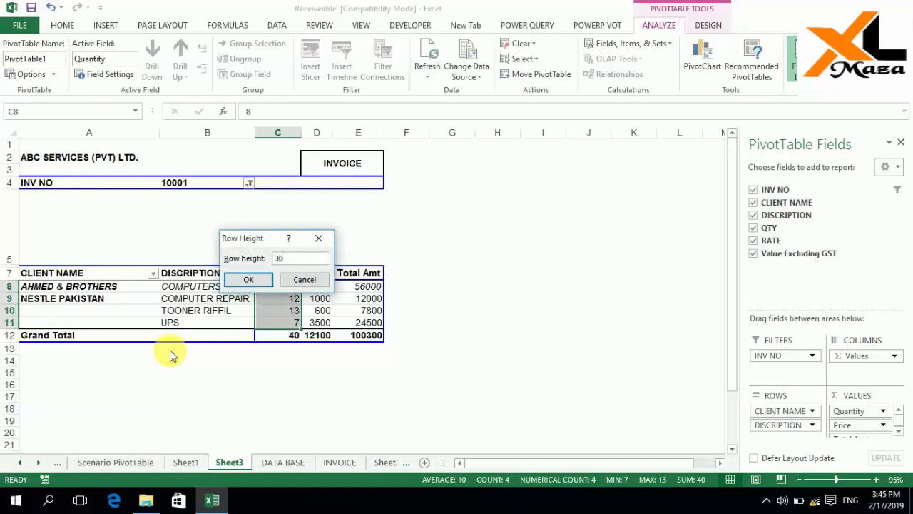
key(Return)
key(Left)
key(Left)
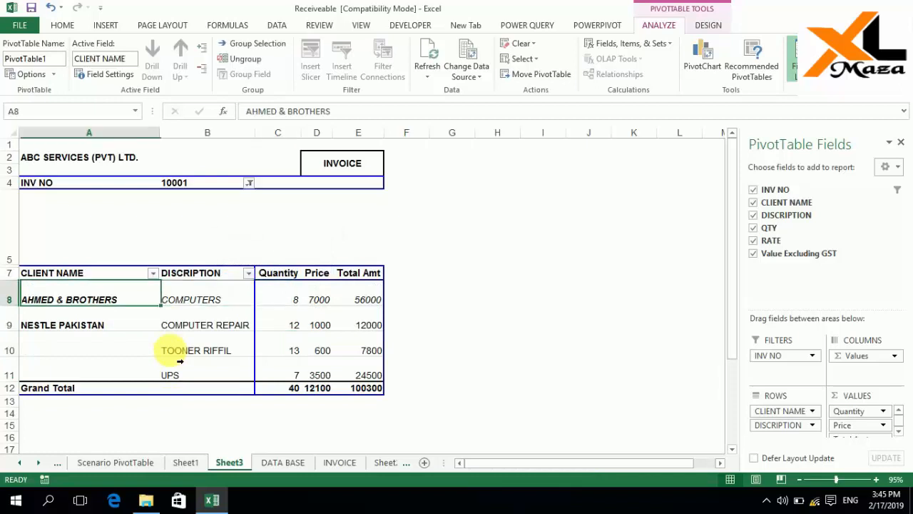
Review the invoice's line items from the client names across to the quantities and the Grand Total row
key(Down)
key(Down)
key(Right)
key(Right)
key(Down)
key(Down)
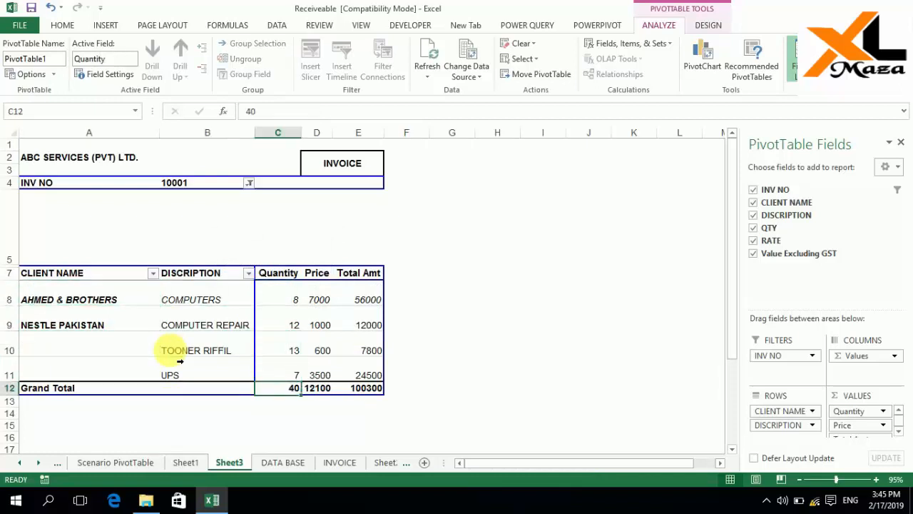
key(Up)
key(Up)
key(Up)
key(Up)
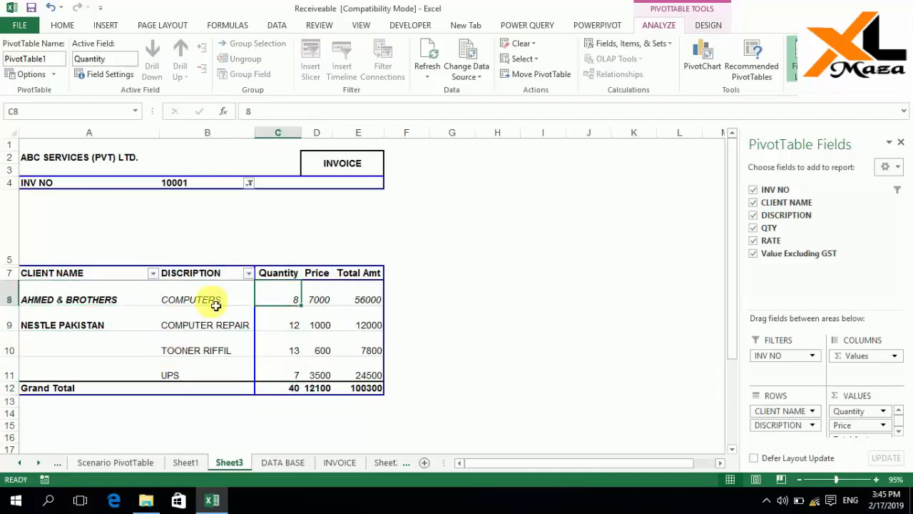
mouse_move(285, 316)
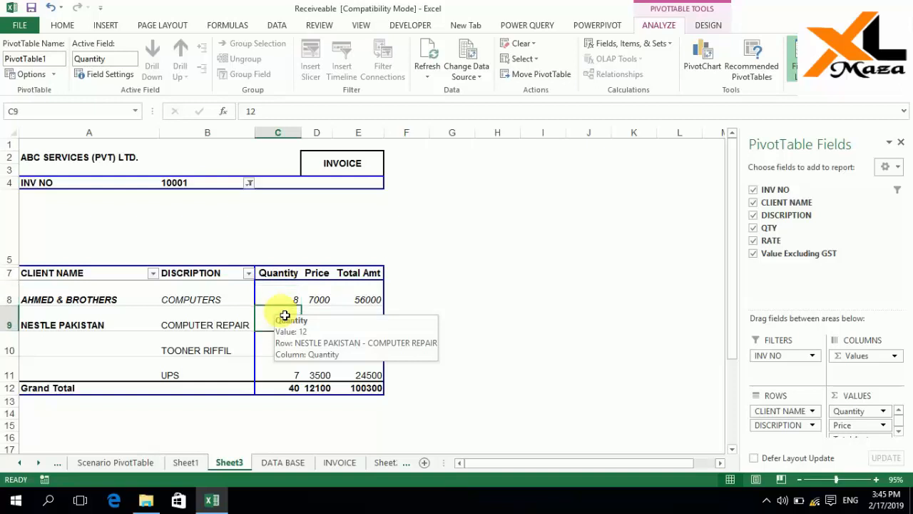
click(285, 316)
key(Up)
key(Down)
key(Down)
key(Up)
key(Up)
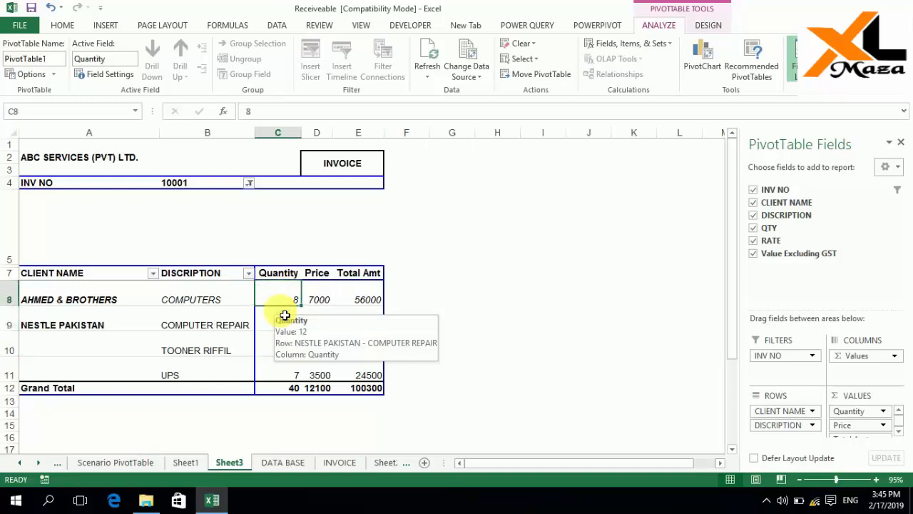
key(Down)
key(Down)
key(Down)
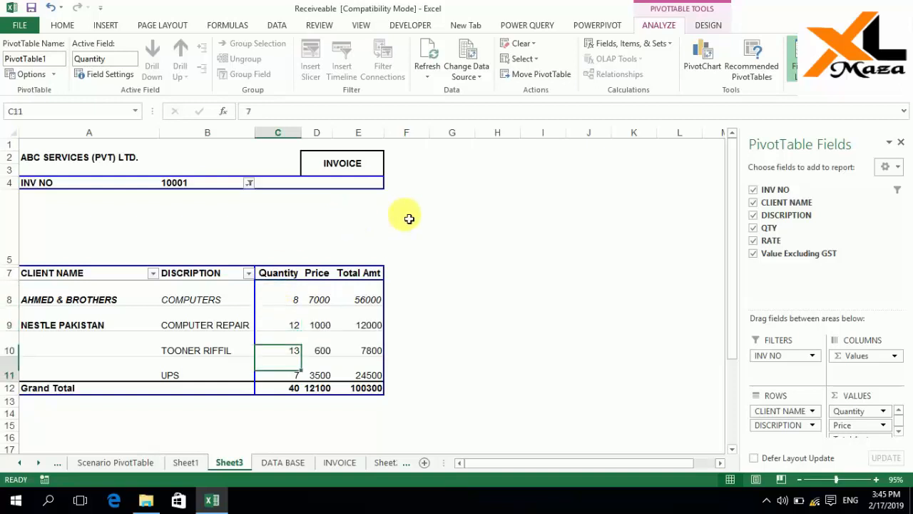
key(Up)
key(Up)
key(Up)
key(Up)
key(Down)
key(Up)
key(Up)
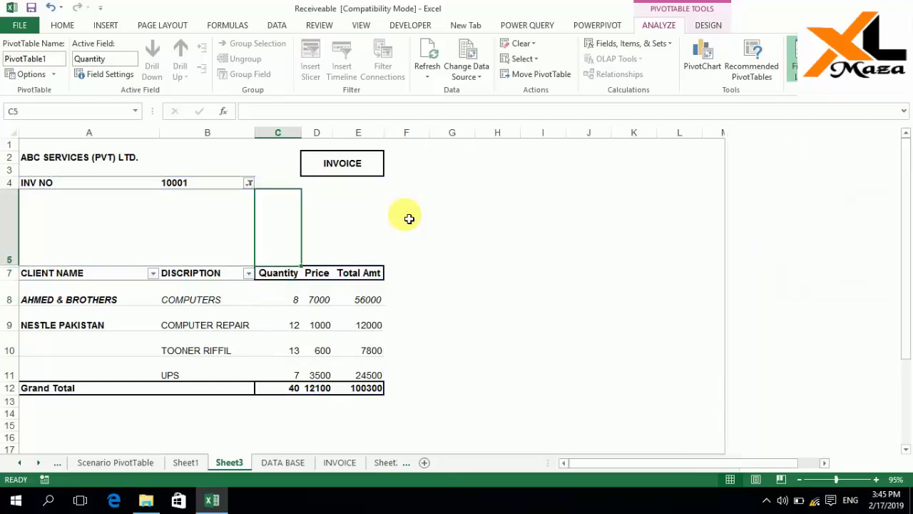